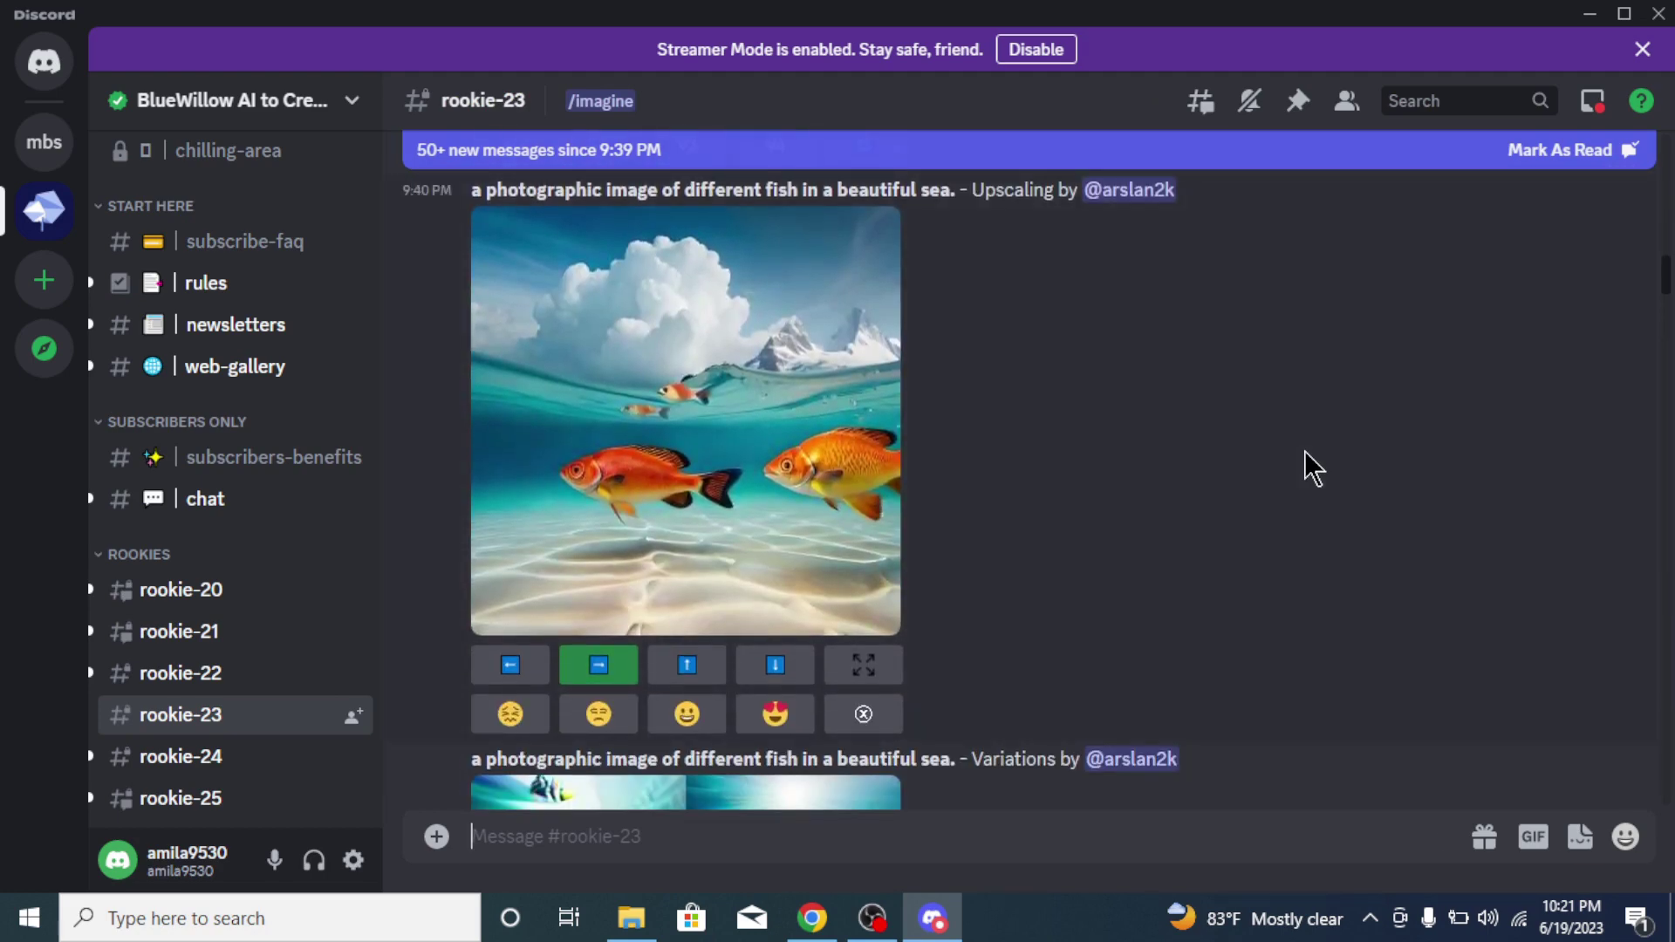
- Search the web for 'bluewillow.ai' from Chrome's address bar
{"action": "scroll", "coordinate": [1306, 469], "scroll_direction": "down", "scroll_amount": 10}
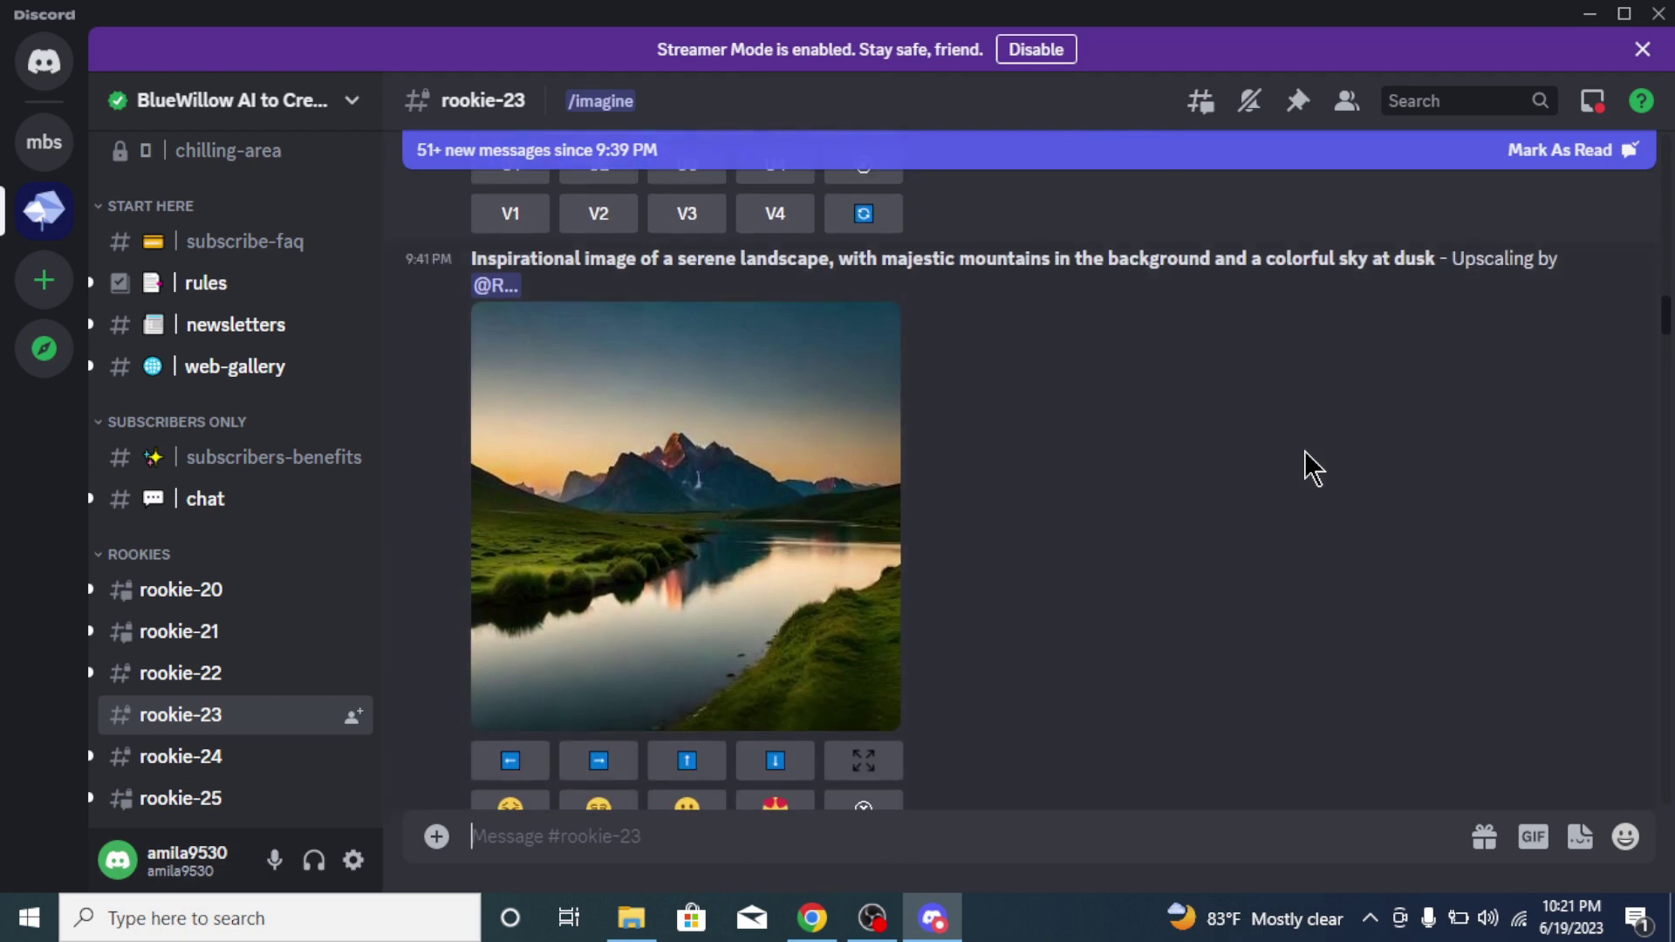
{"action": "scroll", "coordinate": [1305, 468], "scroll_direction": "down", "scroll_amount": 7}
{"action": "scroll", "coordinate": [1306, 469], "scroll_direction": "down", "scroll_amount": 8}
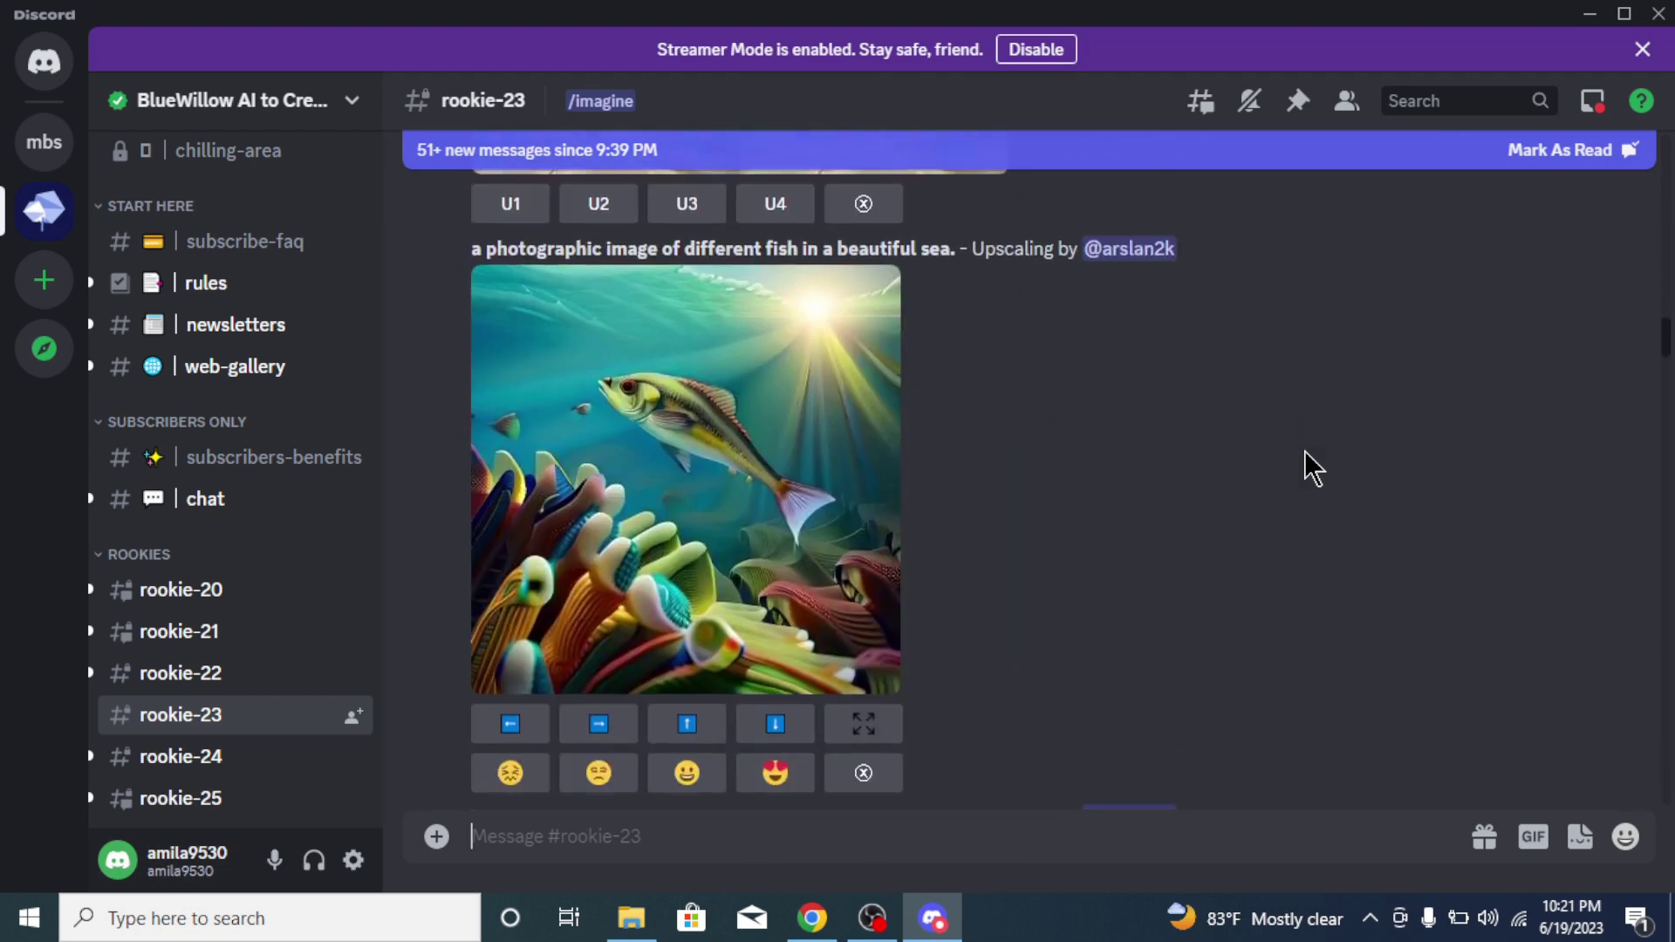
{"action": "scroll", "coordinate": [1305, 469], "scroll_direction": "down", "scroll_amount": 5}
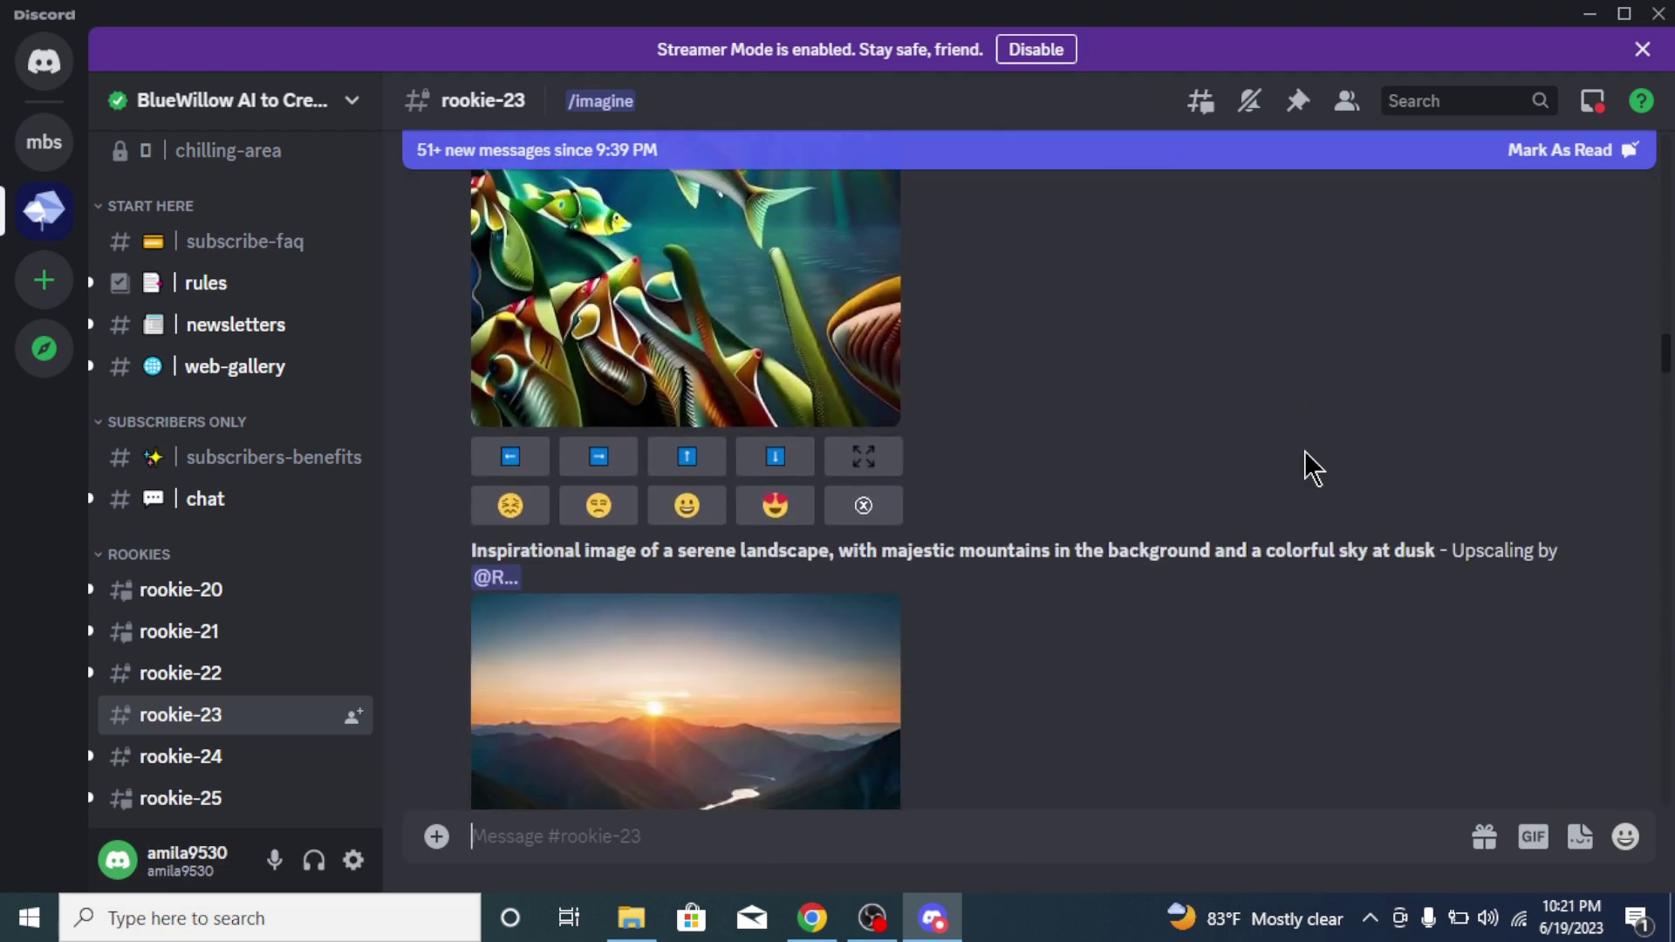
{"action": "scroll", "coordinate": [1306, 468], "scroll_direction": "down", "scroll_amount": 8}
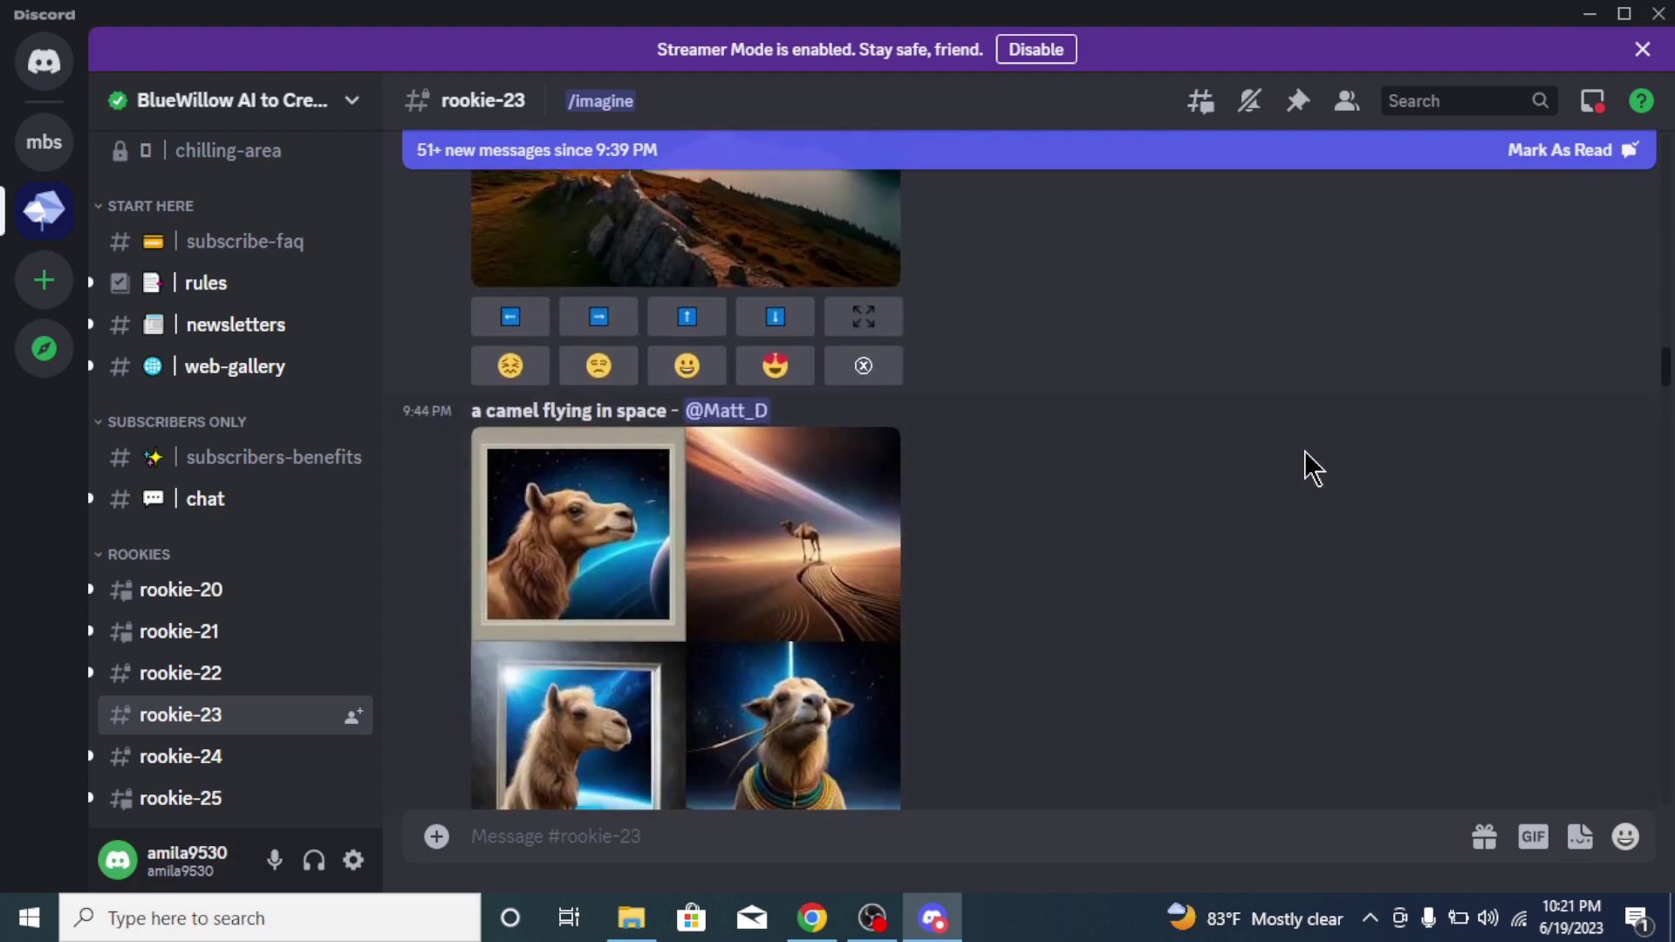
{"action": "scroll", "coordinate": [1313, 468], "scroll_direction": "down", "scroll_amount": 8}
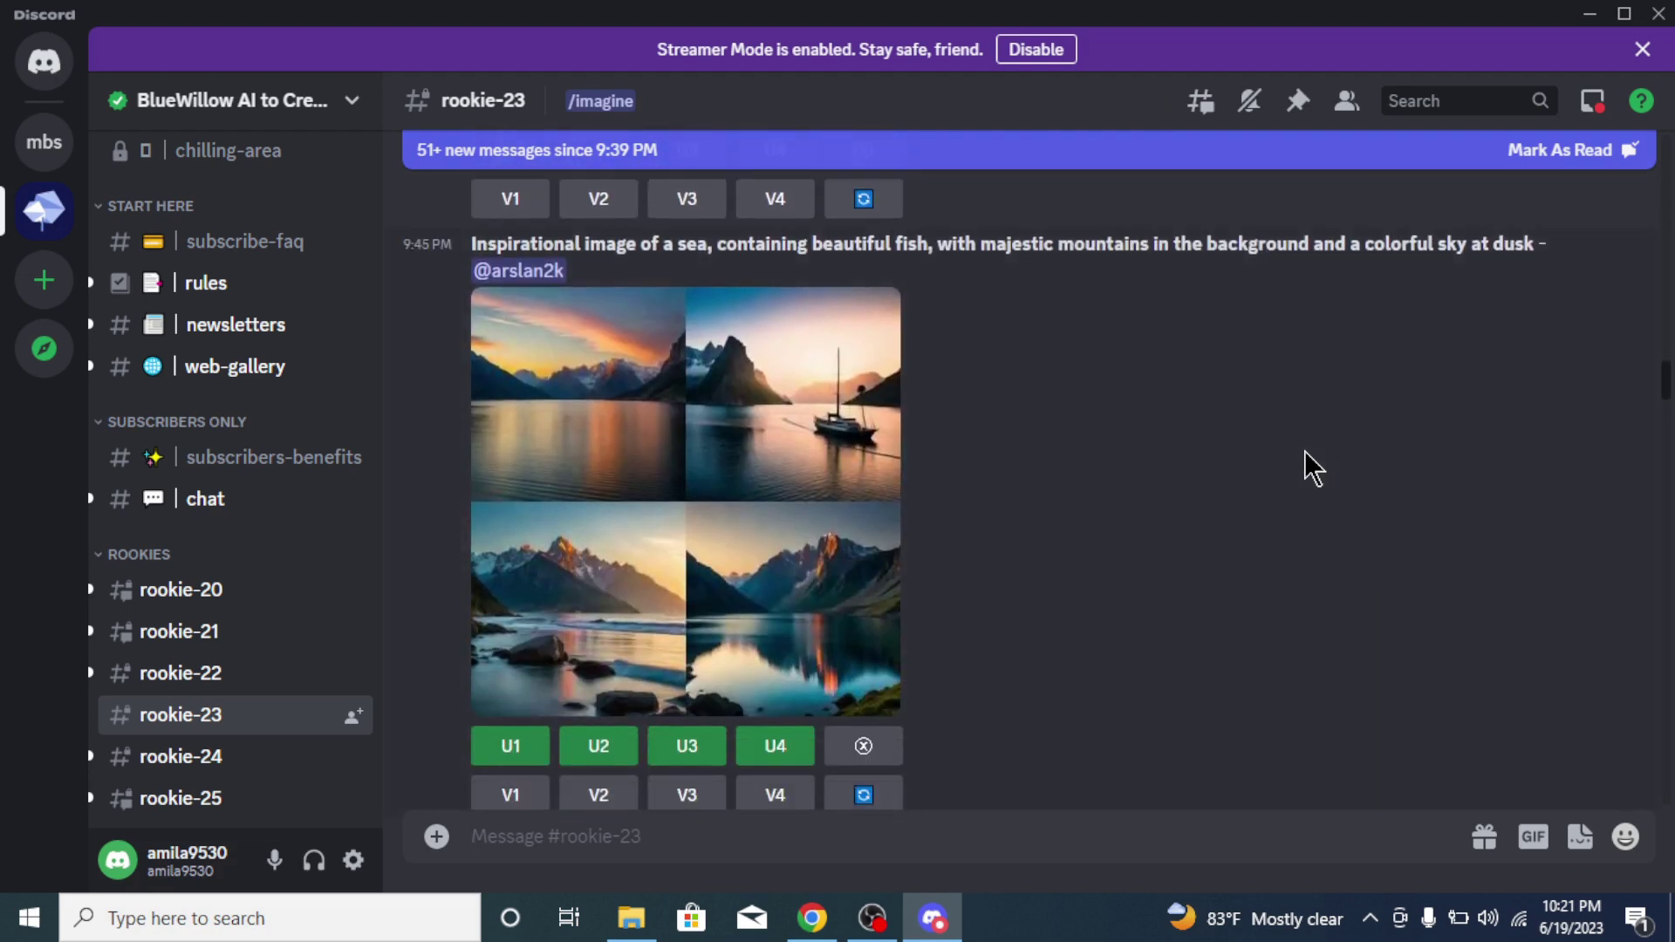
{"action": "scroll", "coordinate": [1312, 468], "scroll_direction": "down", "scroll_amount": 10}
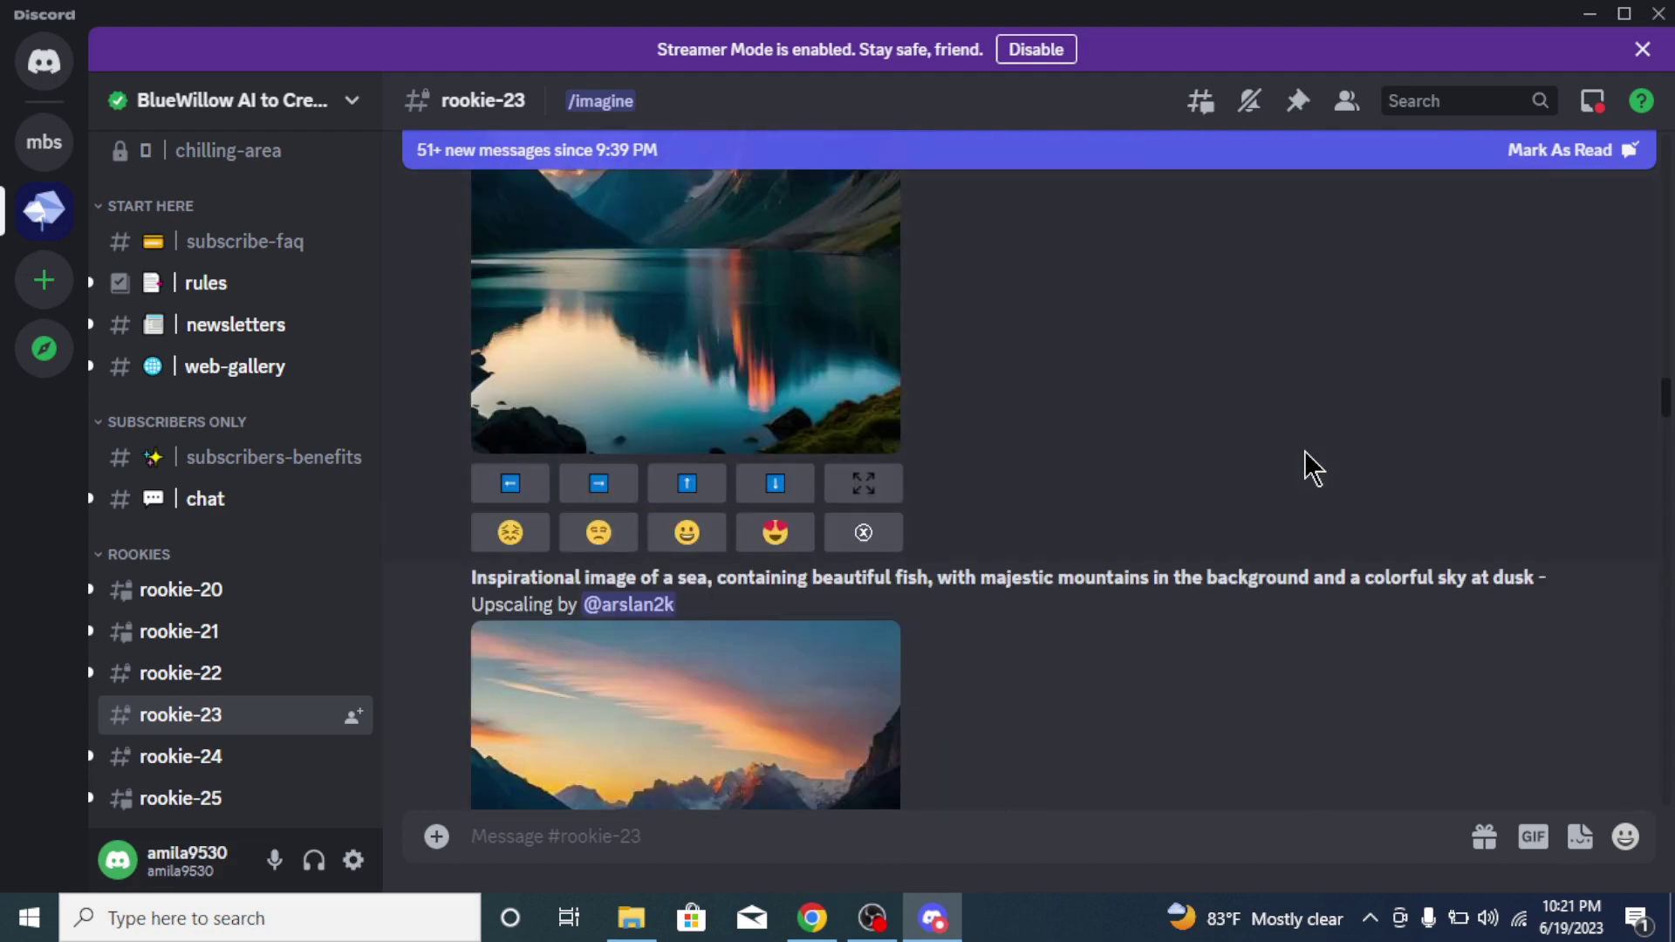
{"action": "scroll", "coordinate": [1312, 468], "scroll_direction": "down", "scroll_amount": 7}
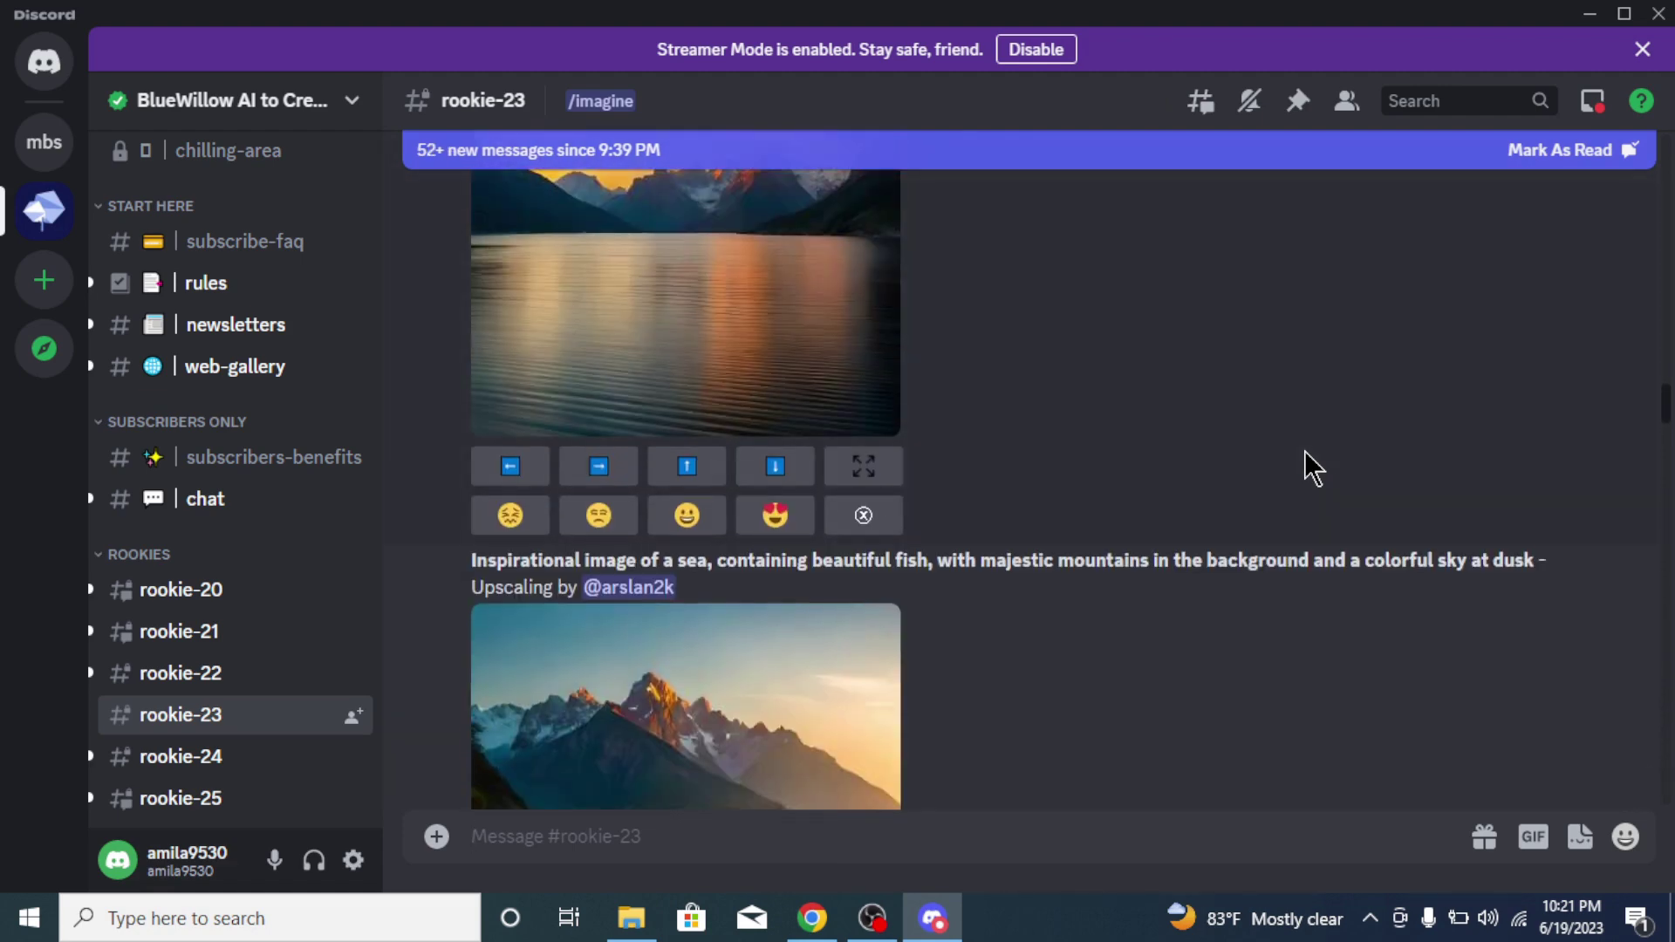
{"action": "scroll", "coordinate": [1313, 468], "scroll_direction": "down", "scroll_amount": 9}
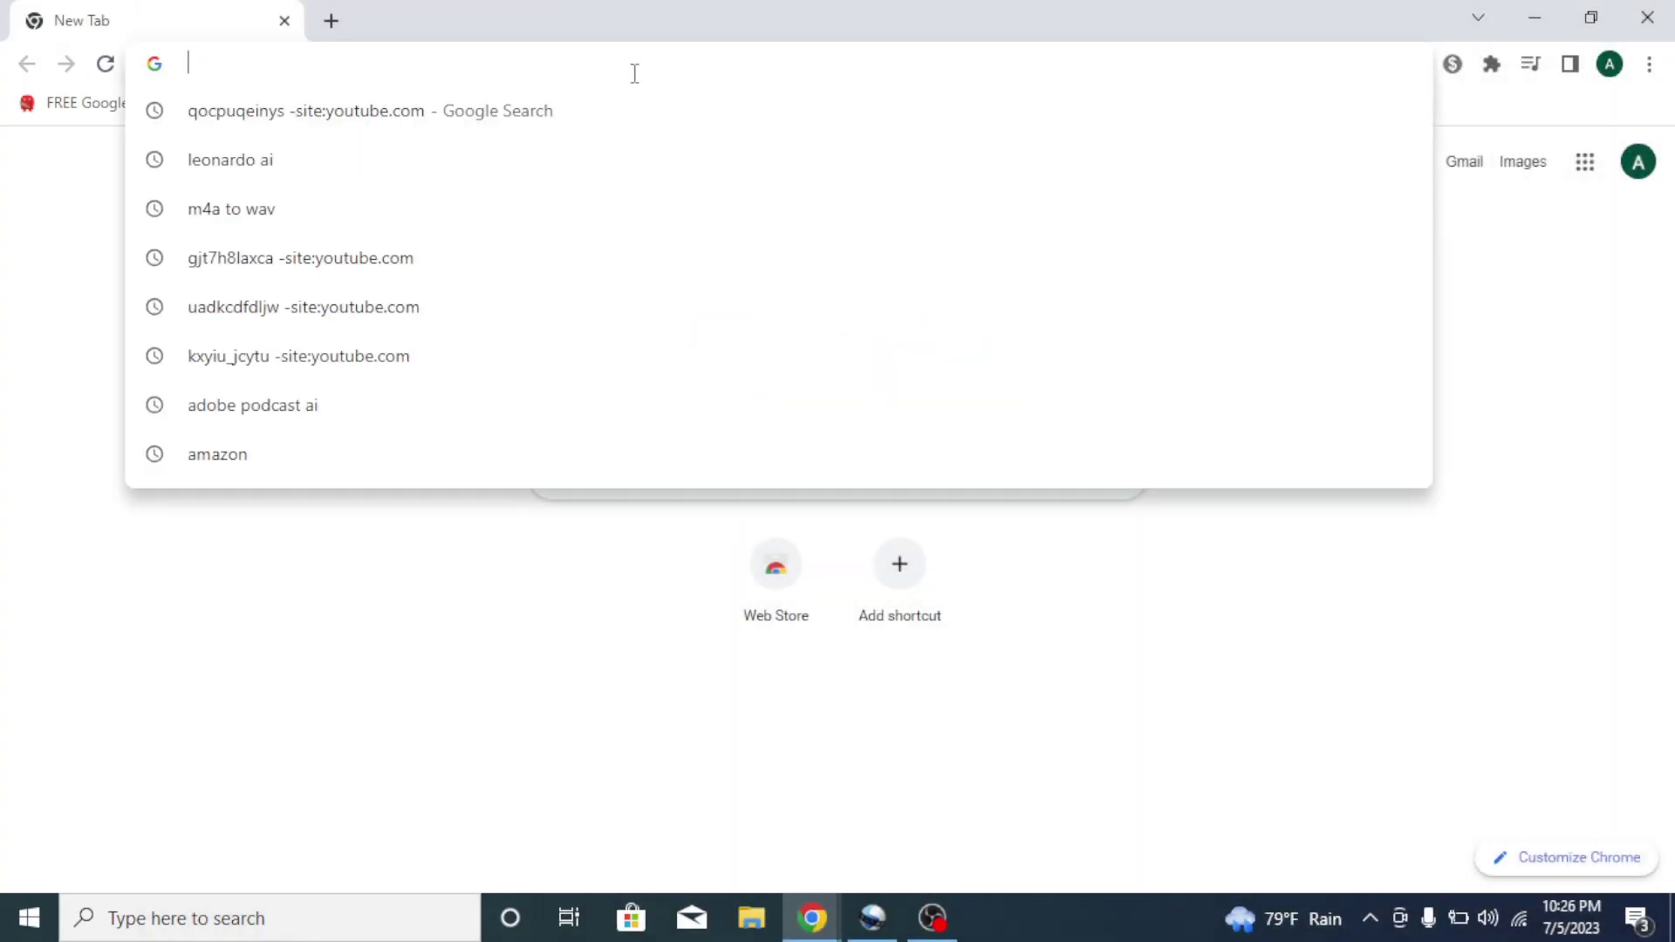
{"action": "type", "text": "bluewillow.ai"}
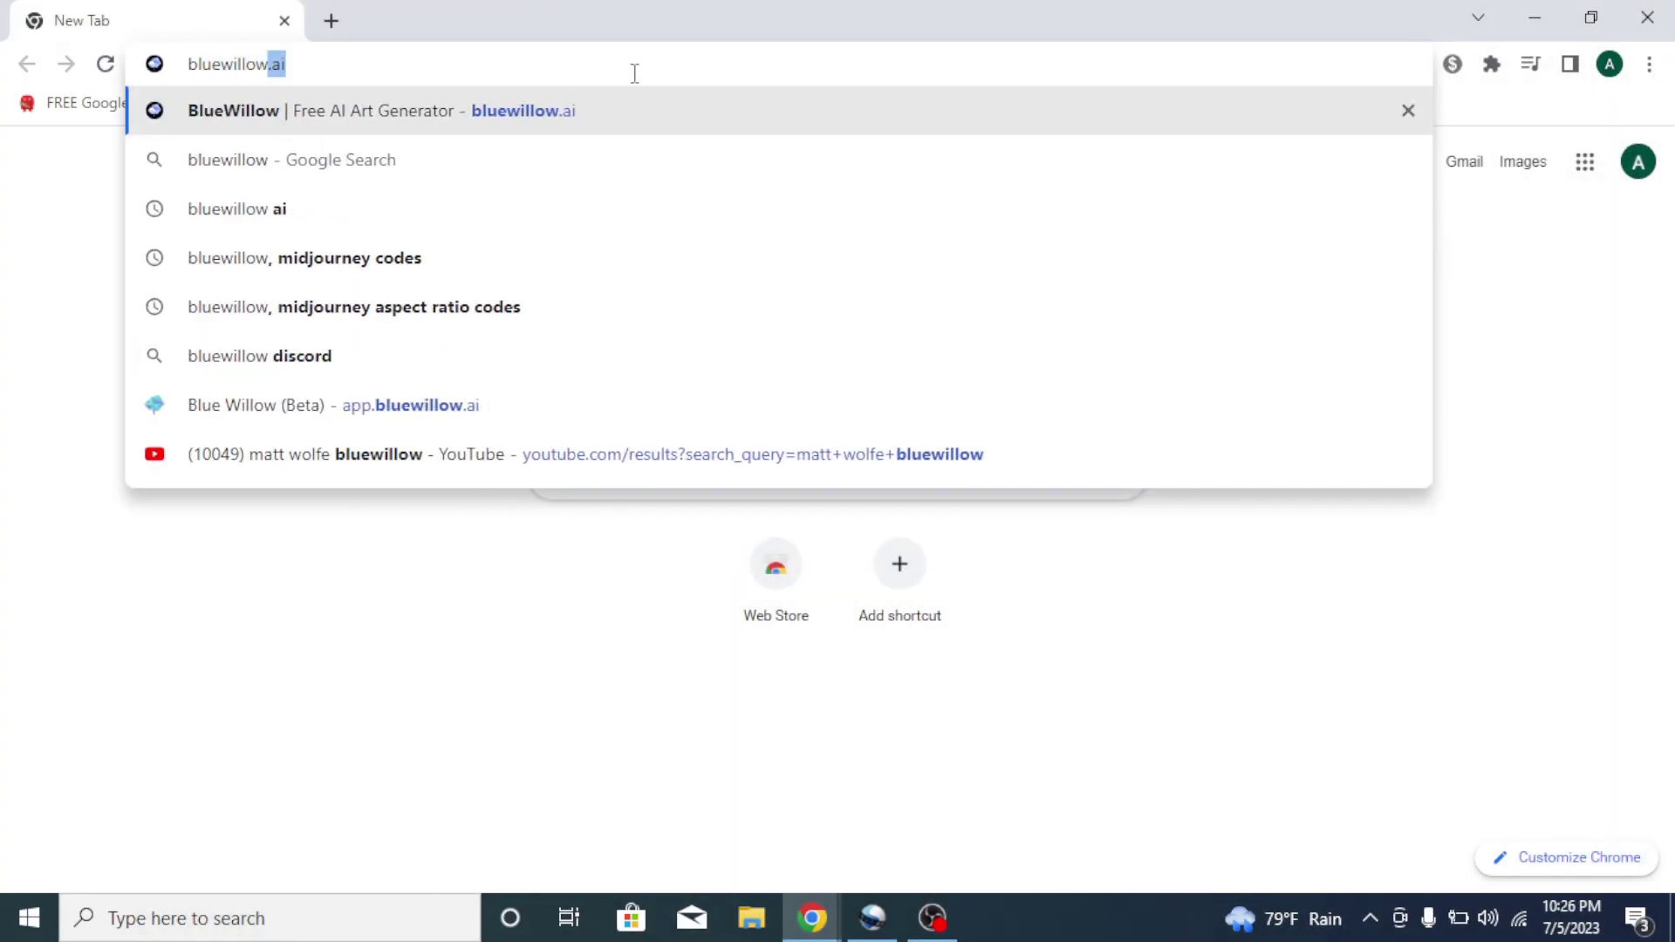
{"action": "left_click", "coordinate": [197, 210]}
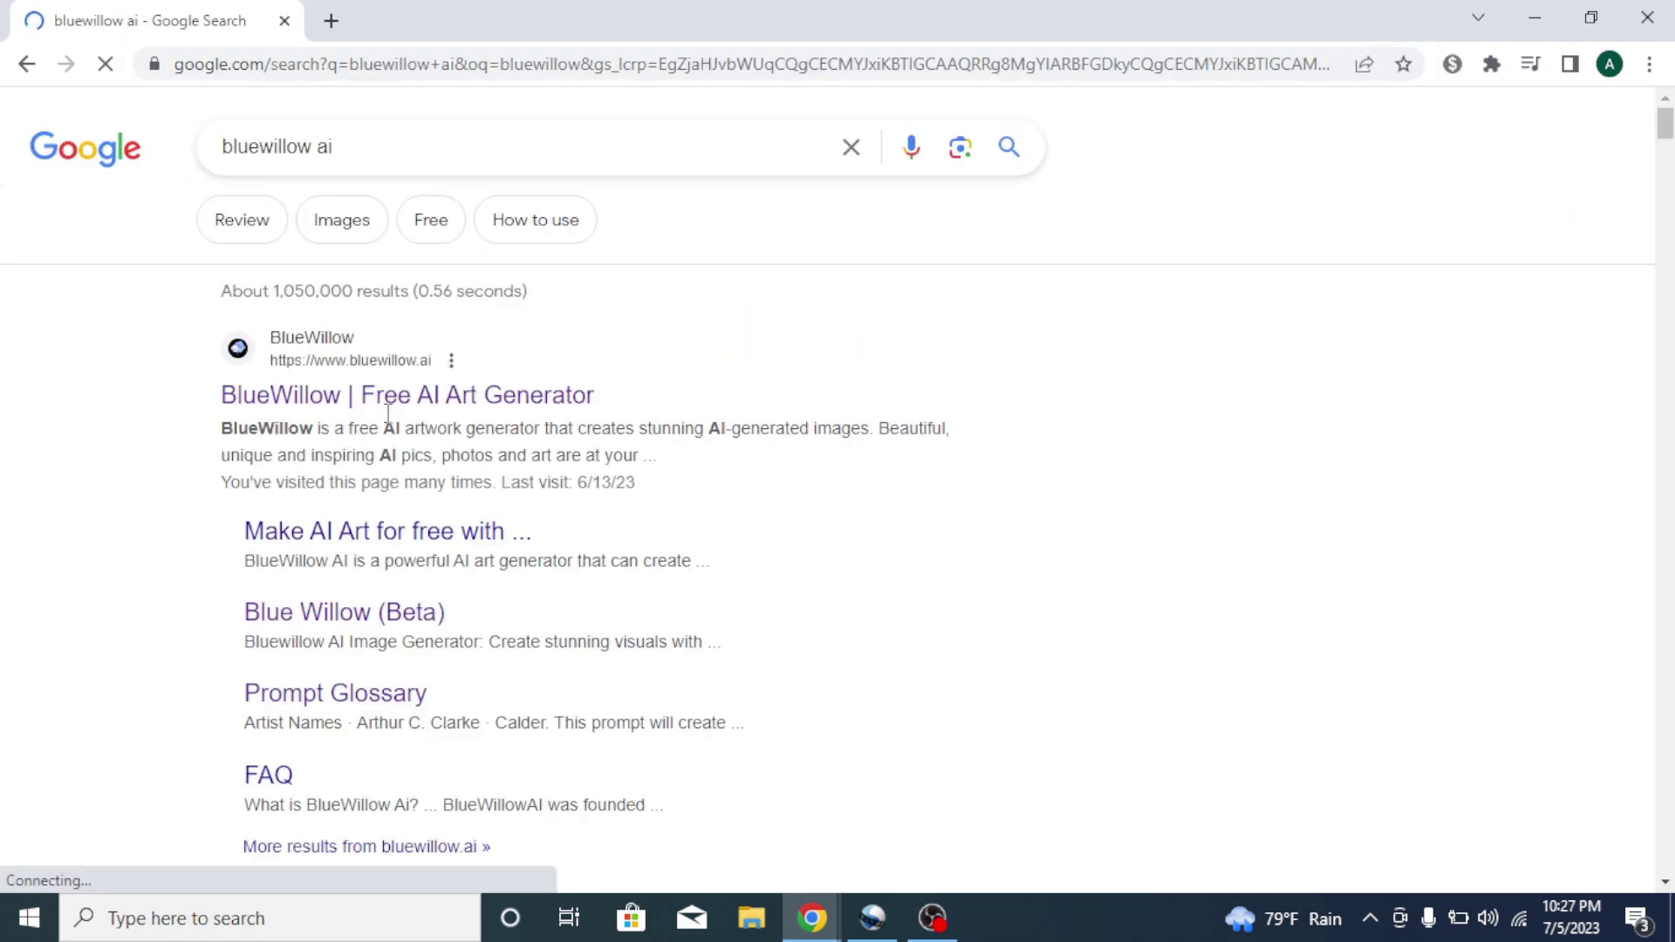
- Open bluewillow.ai and follow its 'Join the Free Beta' link to the Discord invite
{"action": "left_click", "coordinate": [407, 403]}
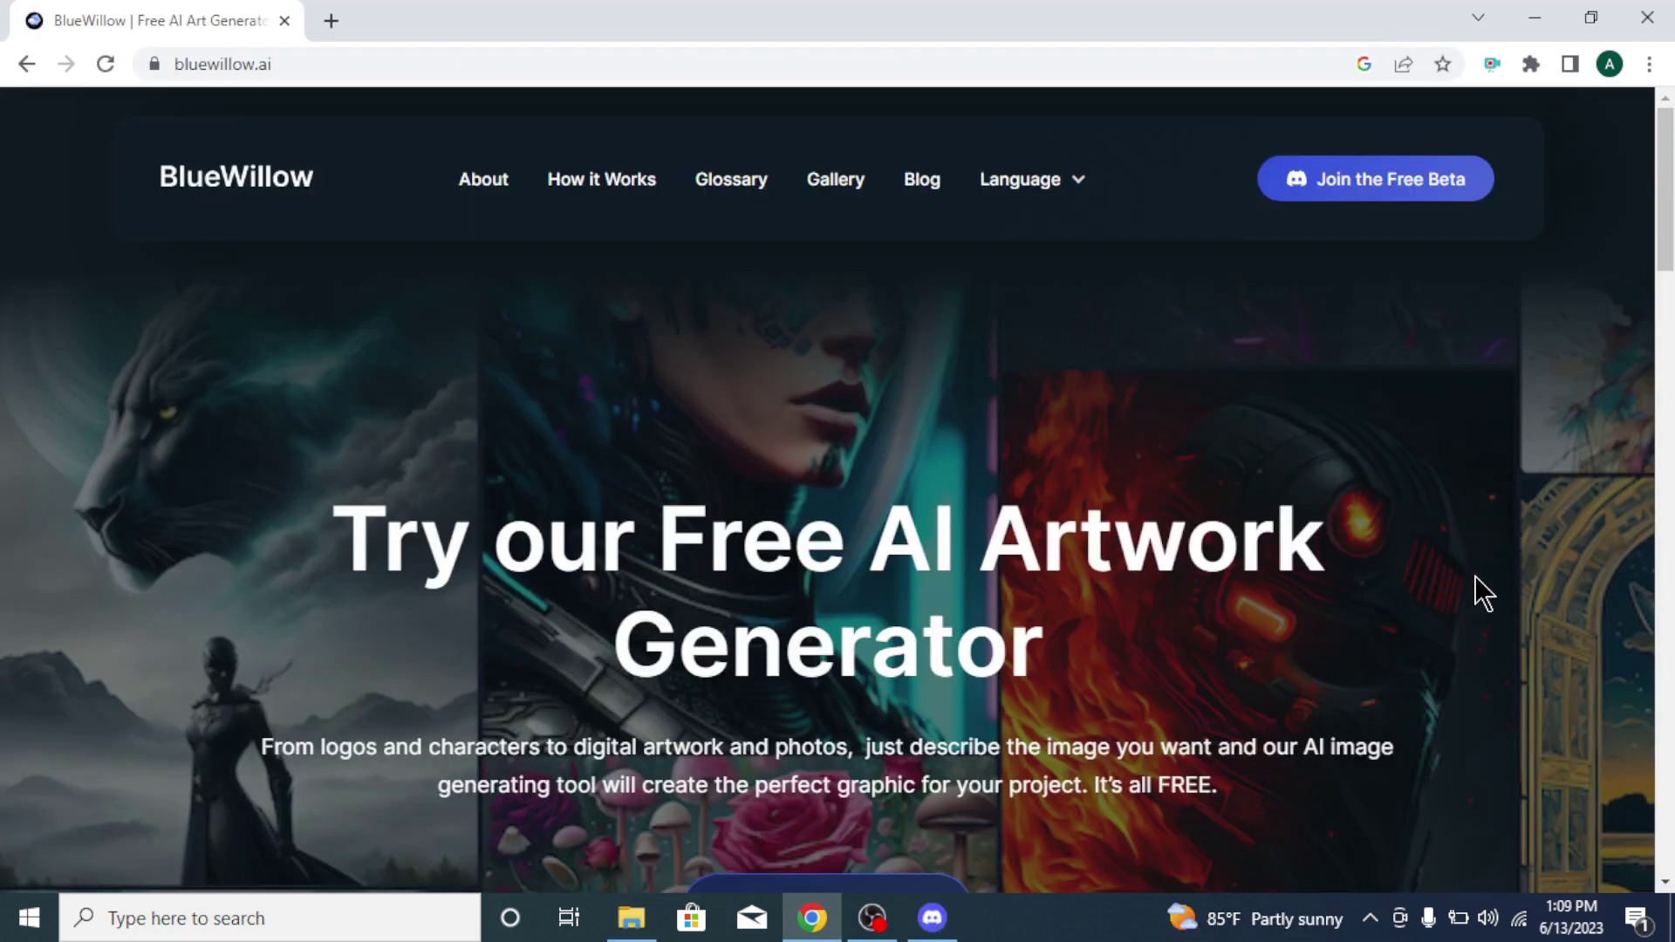
{"action": "scroll", "coordinate": [1483, 593], "scroll_direction": "down", "scroll_amount": 3}
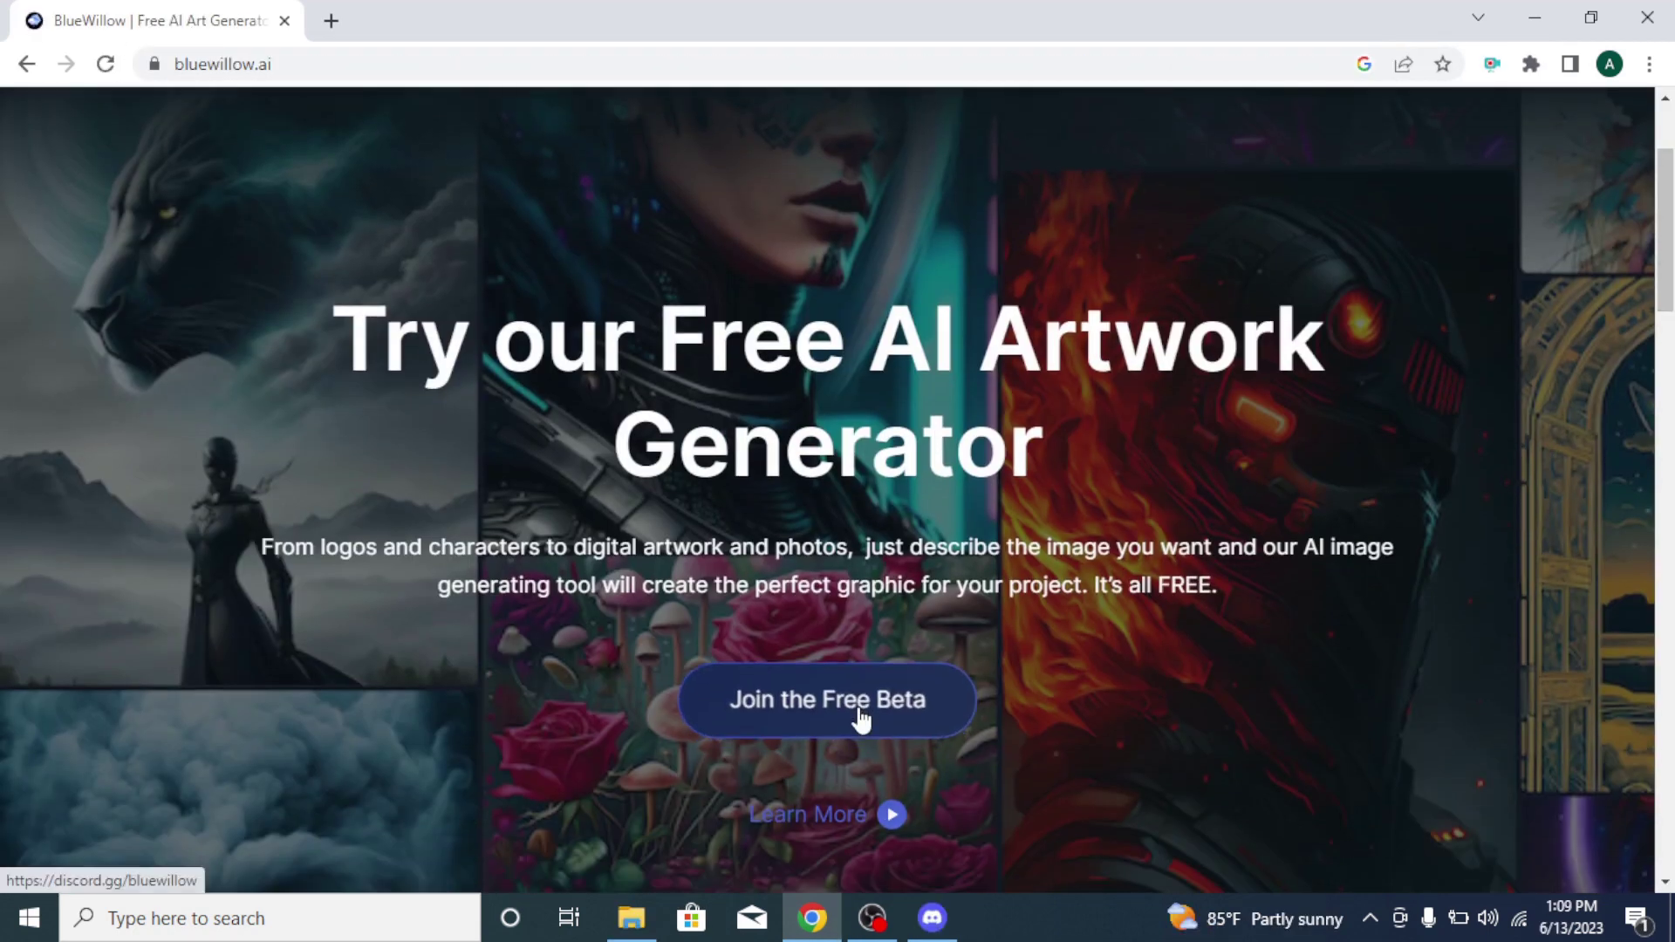
{"action": "left_click", "coordinate": [859, 710]}
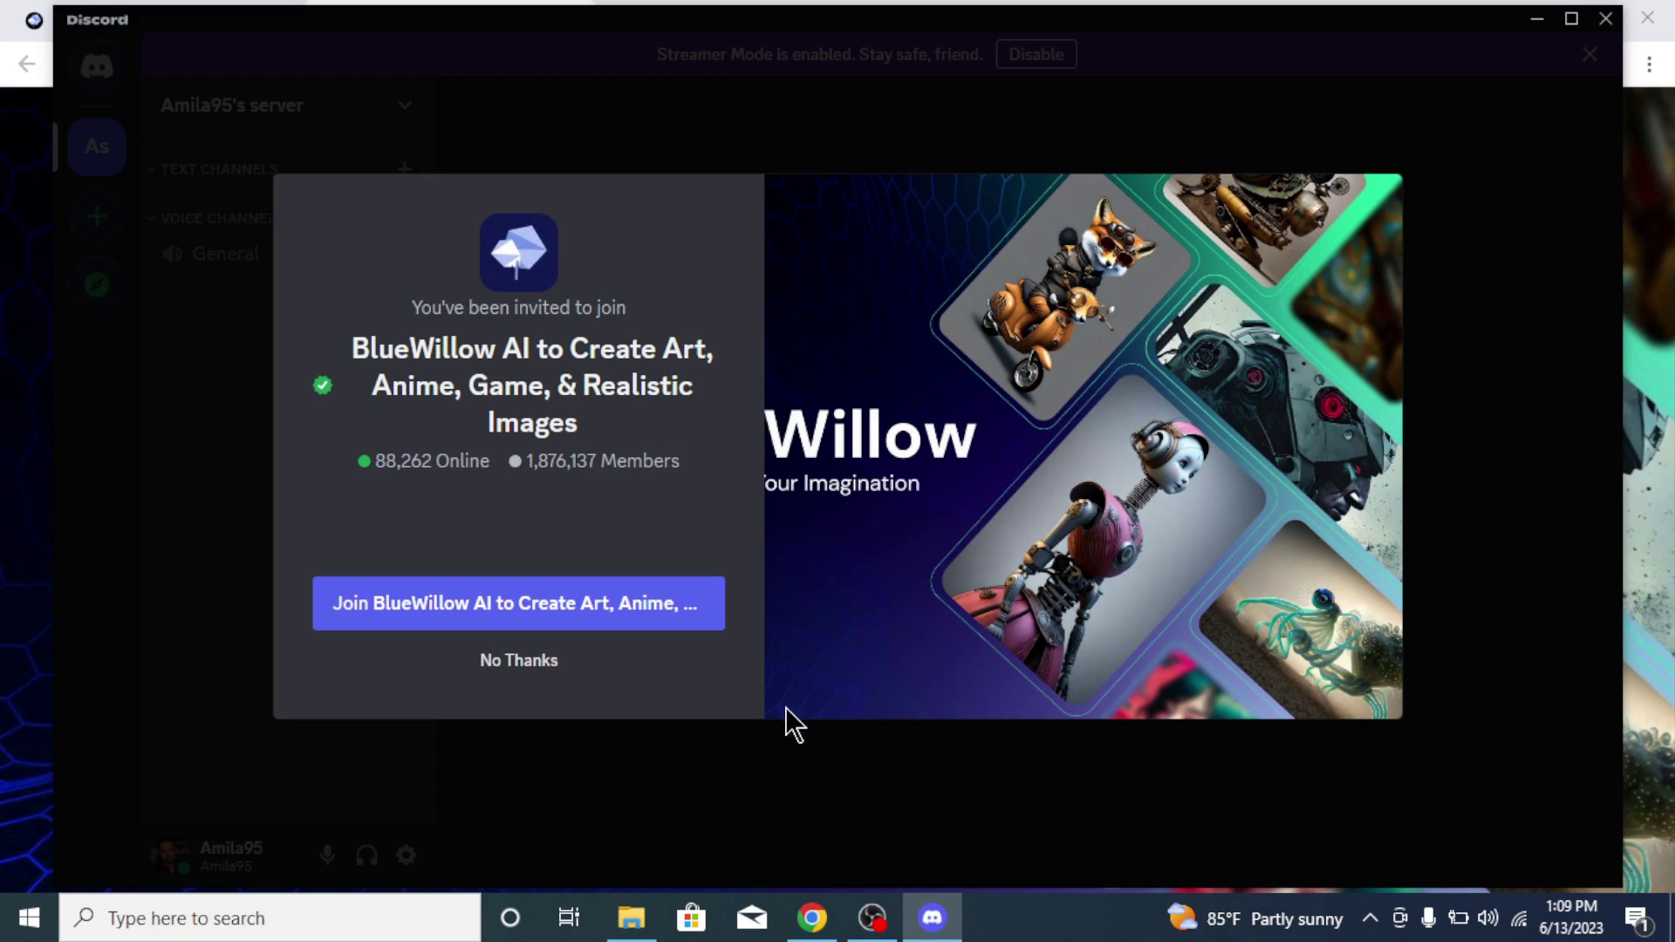
- Accept the BlueWillow AI invite, skip question 1, and answer 'No, I don't have the financial means'
{"action": "left_click", "coordinate": [608, 610]}
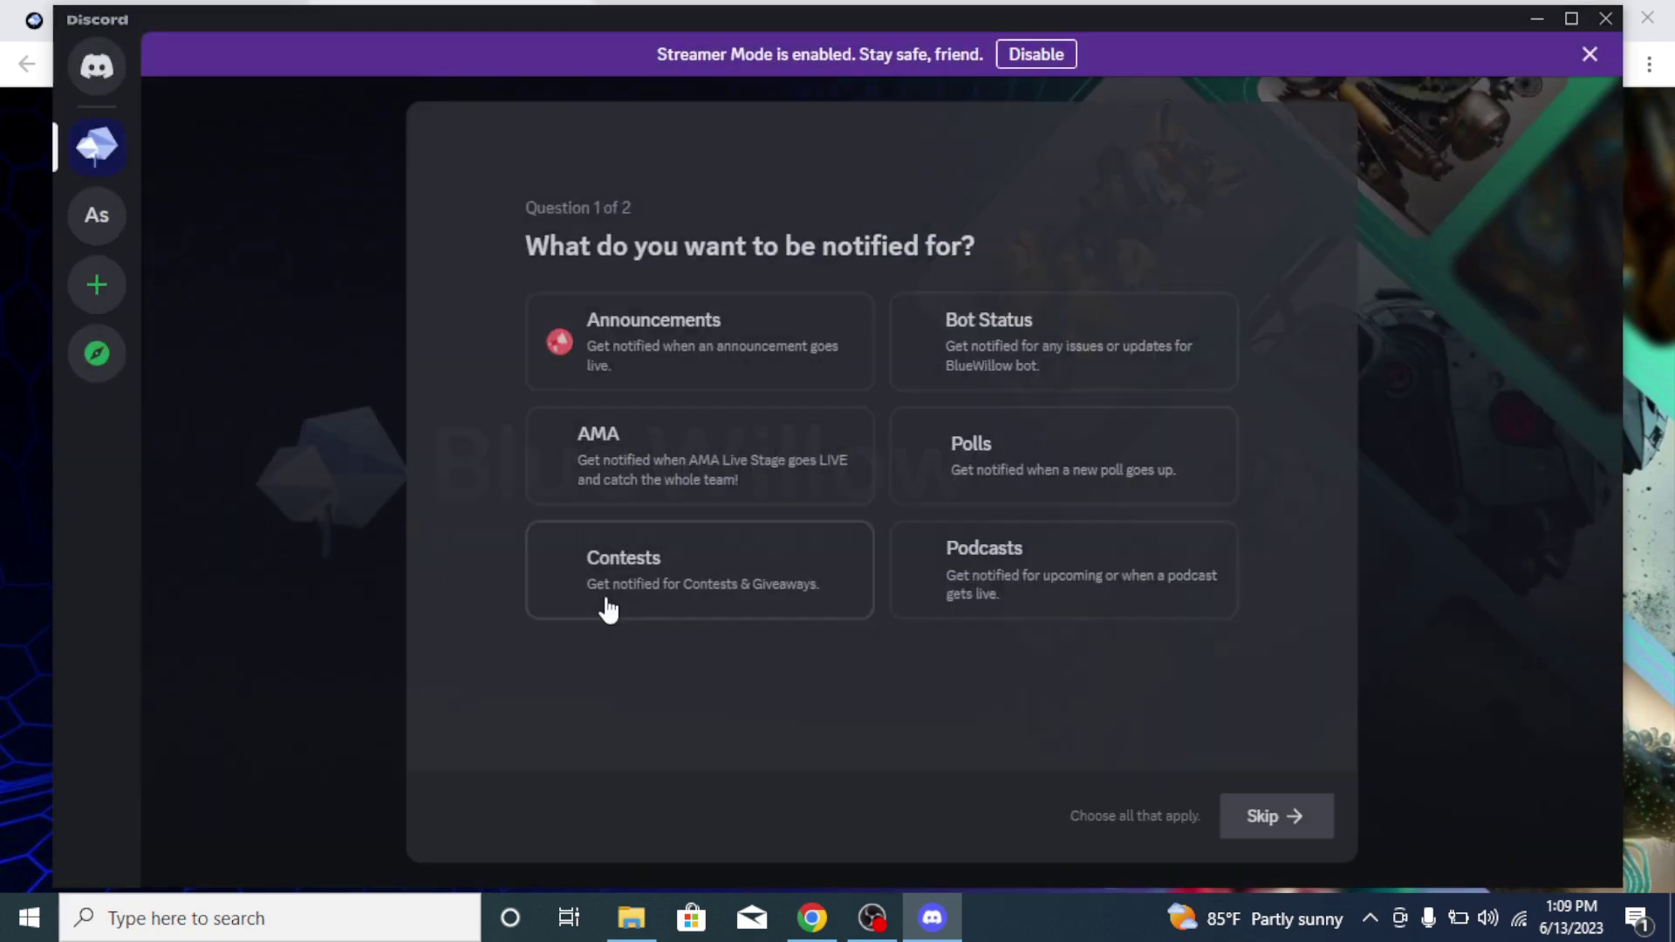
{"action": "left_click", "coordinate": [1299, 827]}
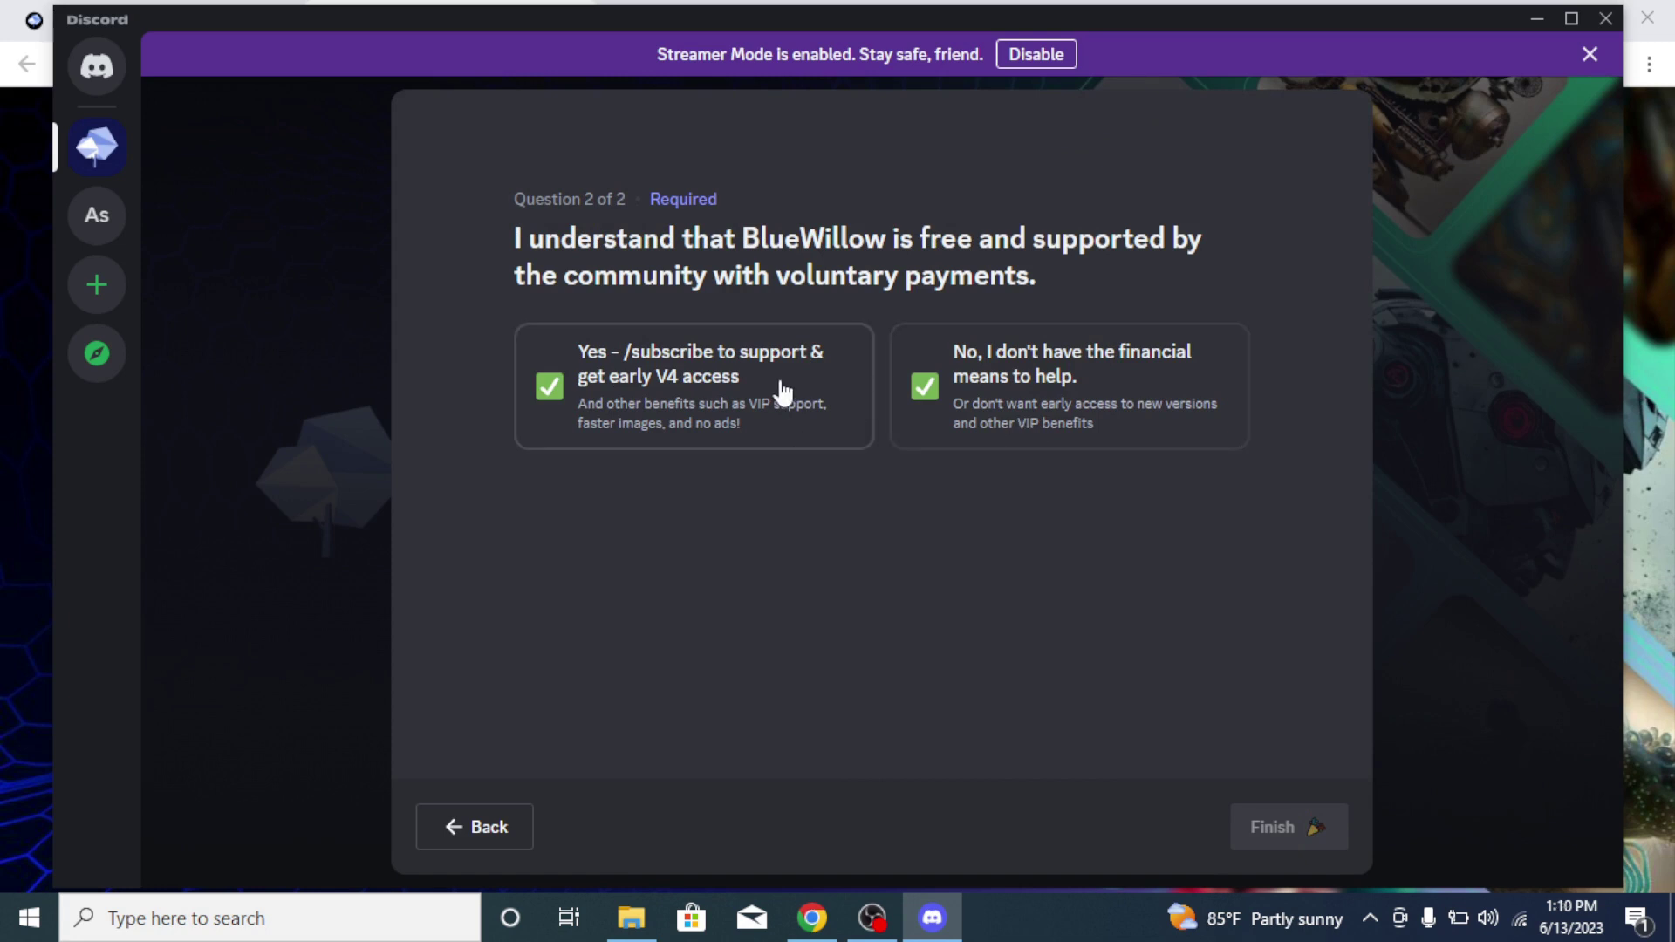
{"action": "left_click", "coordinate": [997, 414]}
{"action": "left_click", "coordinate": [1249, 829]}
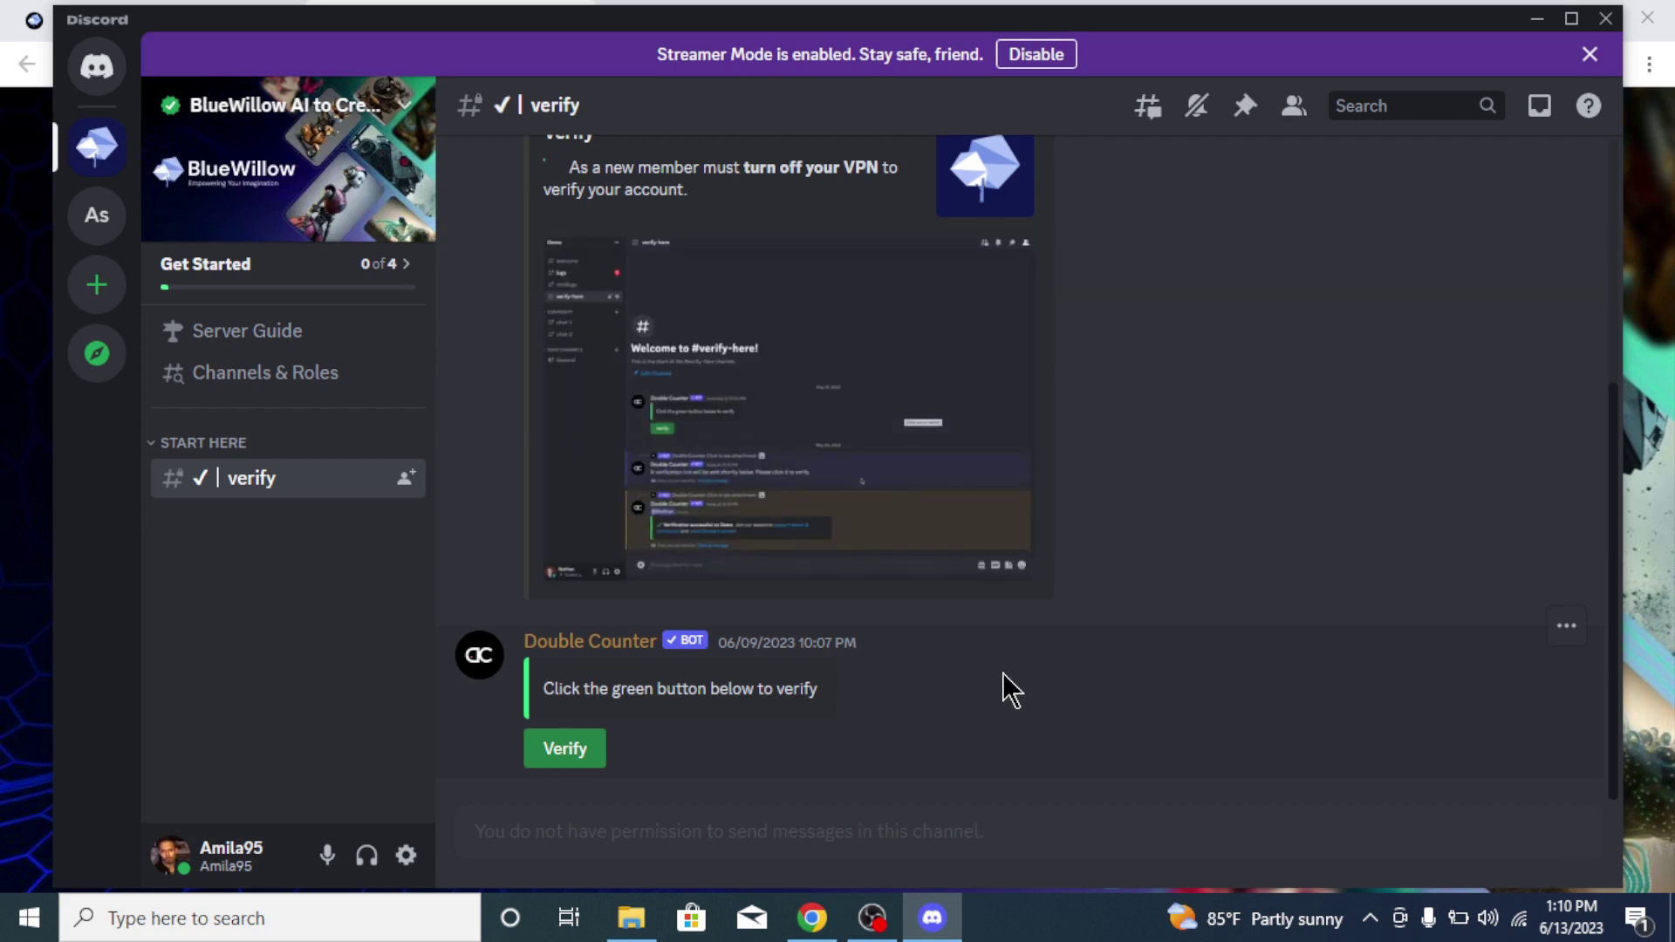
- Verify the account with the green Verify button under the Double Counter bot message in #verify
{"action": "left_click", "coordinate": [562, 748]}
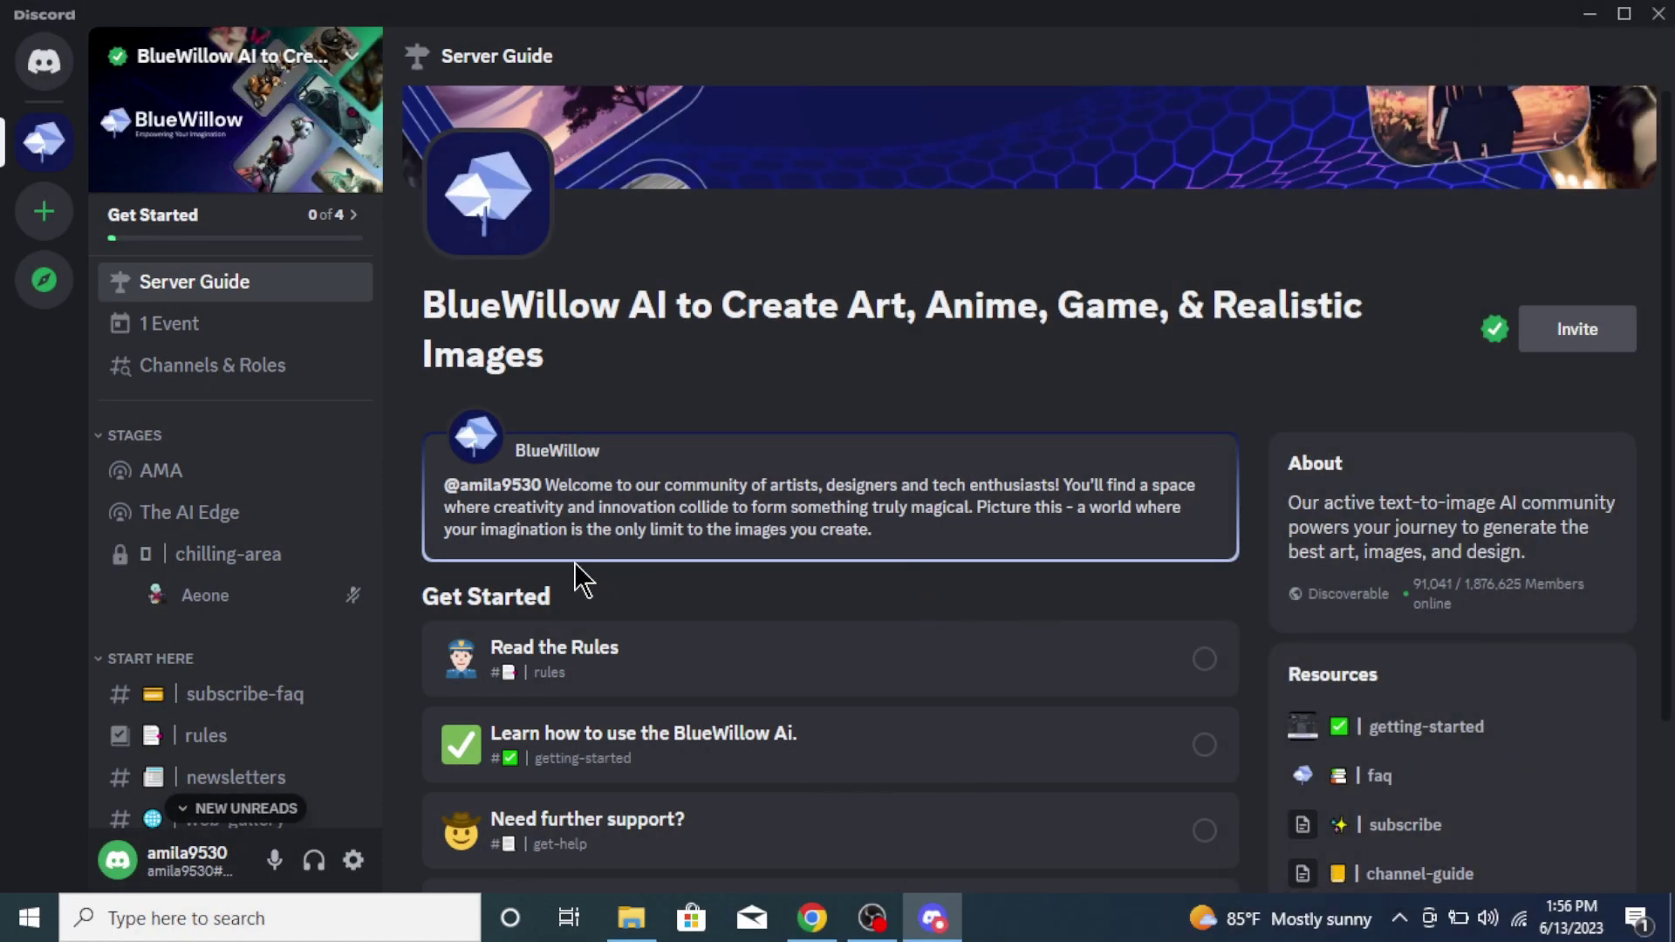
- Open #rookie-20 under ROOKIES and scroll through other users' generated images
{"action": "scroll", "coordinate": [262, 488], "scroll_direction": "down", "scroll_amount": 5}
{"action": "scroll", "coordinate": [262, 491], "scroll_direction": "down", "scroll_amount": 4}
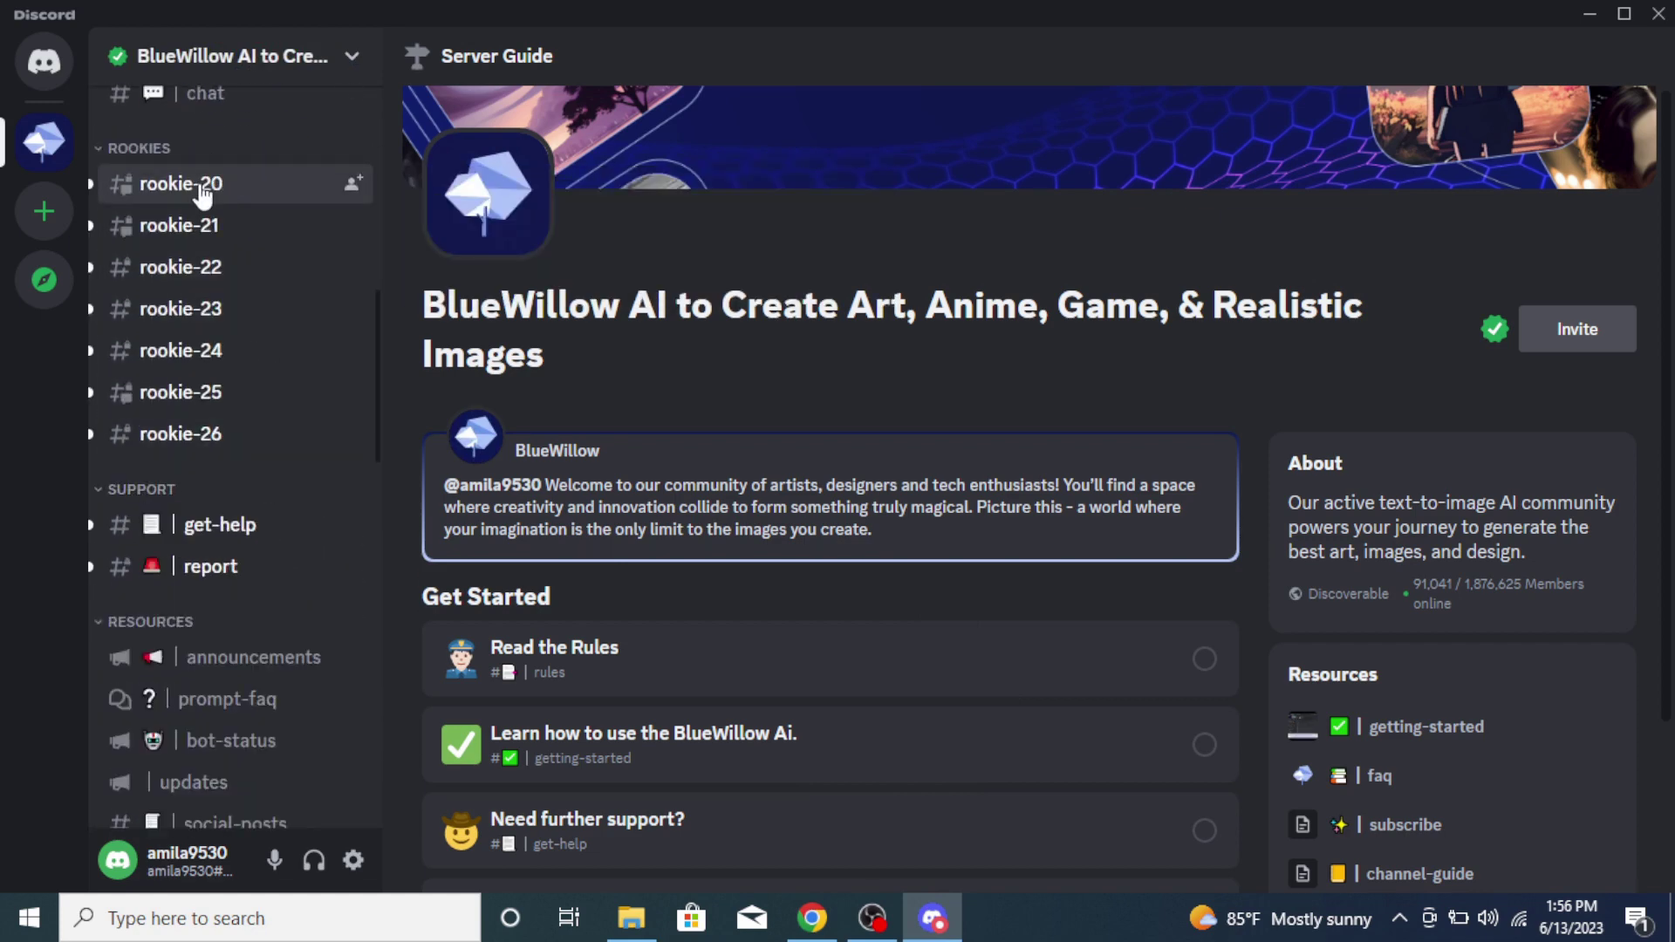
{"action": "left_click", "coordinate": [202, 192]}
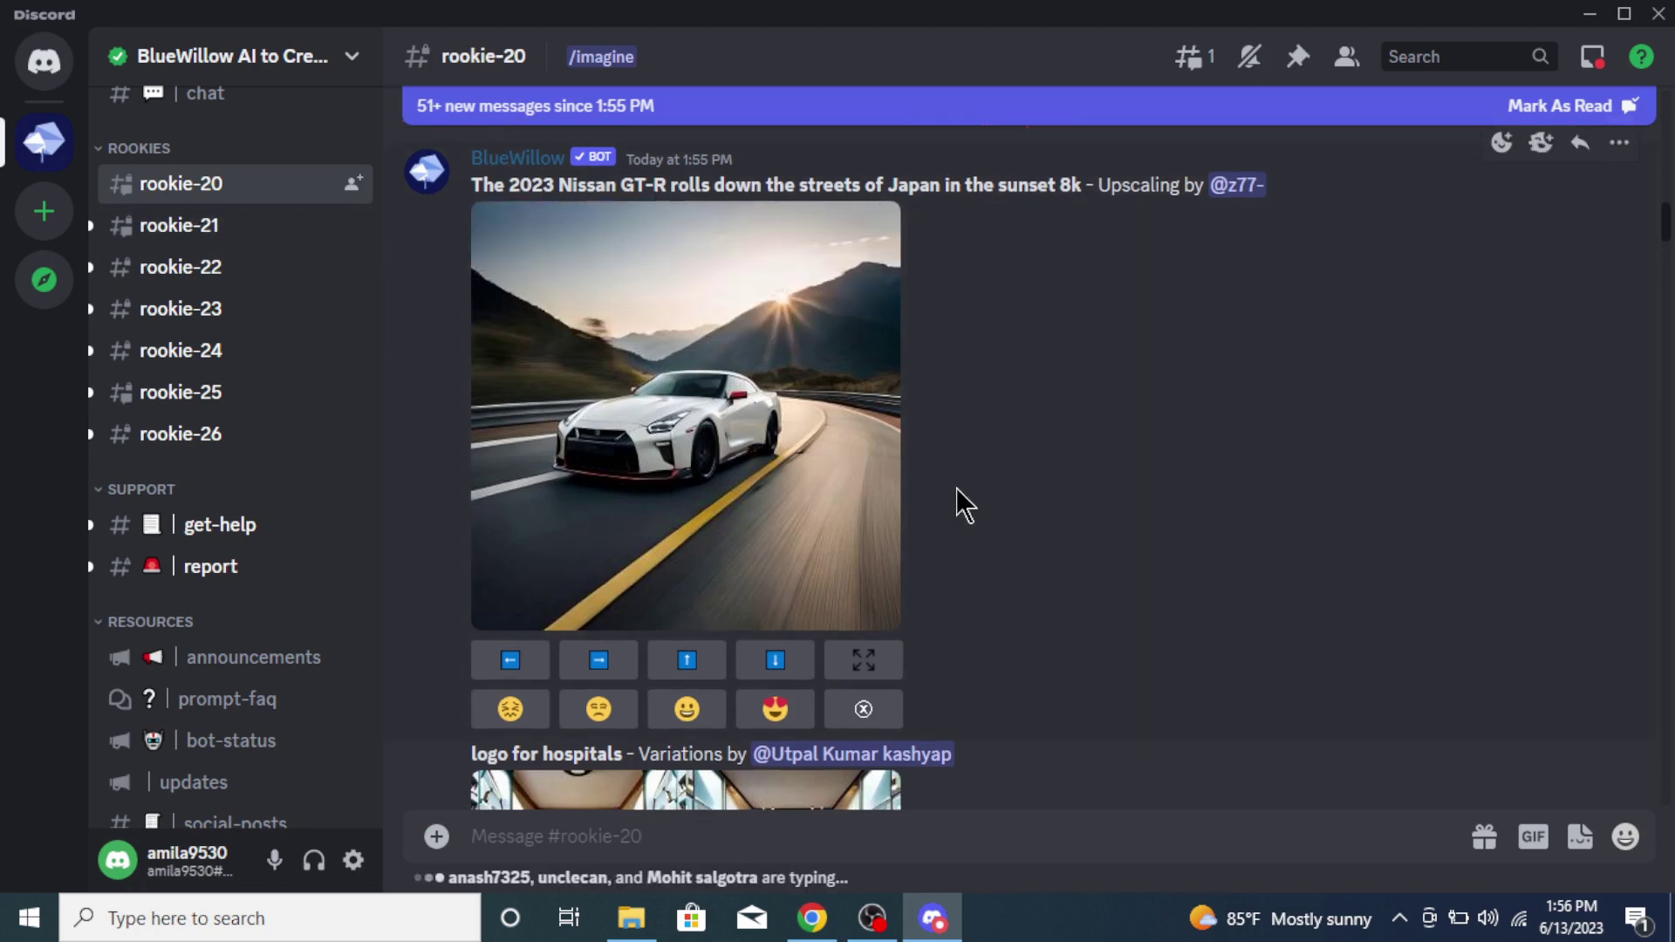
{"action": "scroll", "coordinate": [956, 488], "scroll_direction": "down", "scroll_amount": 5}
{"action": "scroll", "coordinate": [956, 505], "scroll_direction": "down", "scroll_amount": 4}
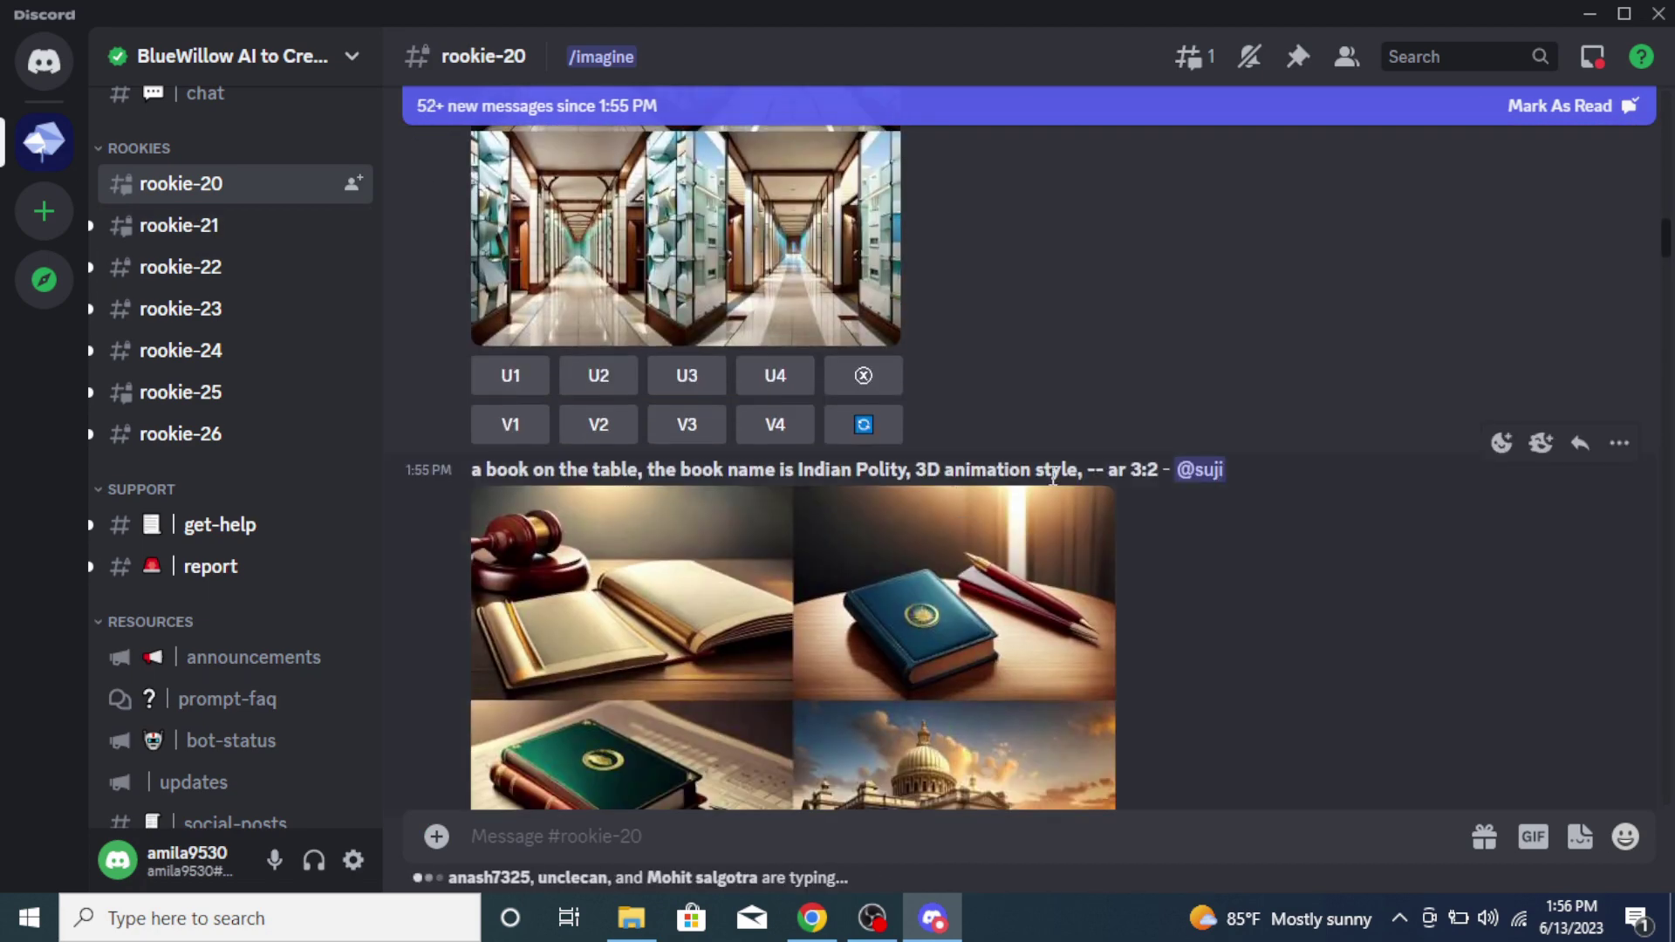
{"action": "scroll", "coordinate": [1058, 492], "scroll_direction": "down", "scroll_amount": 2}
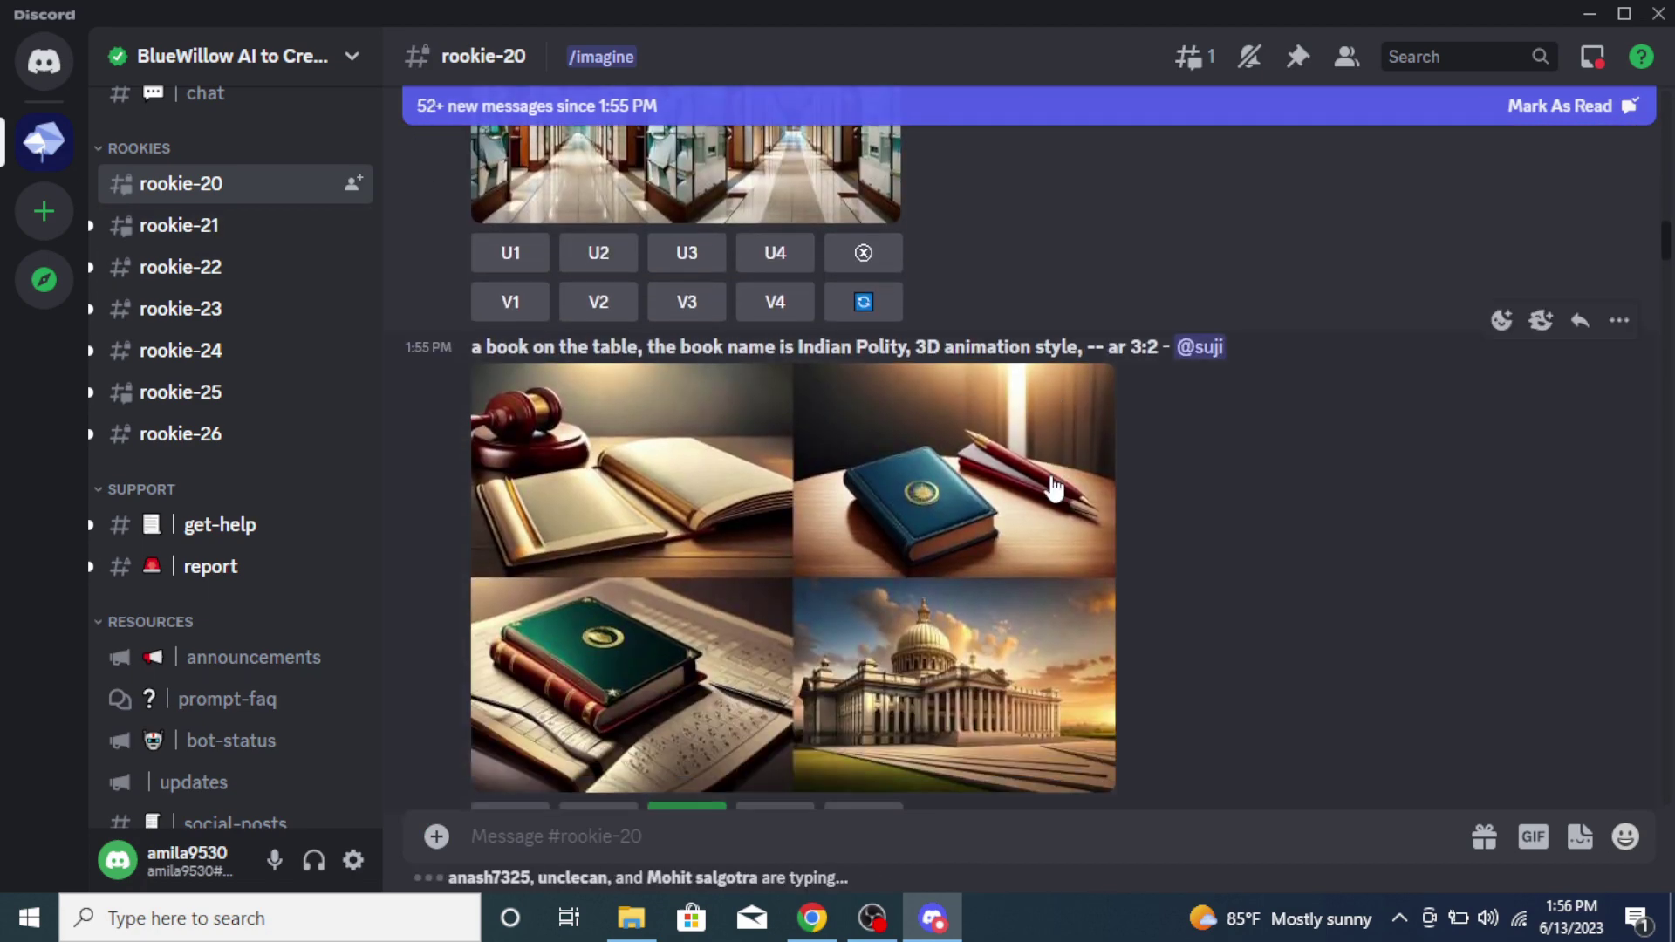
{"action": "scroll", "coordinate": [1054, 487], "scroll_direction": "down", "scroll_amount": 5}
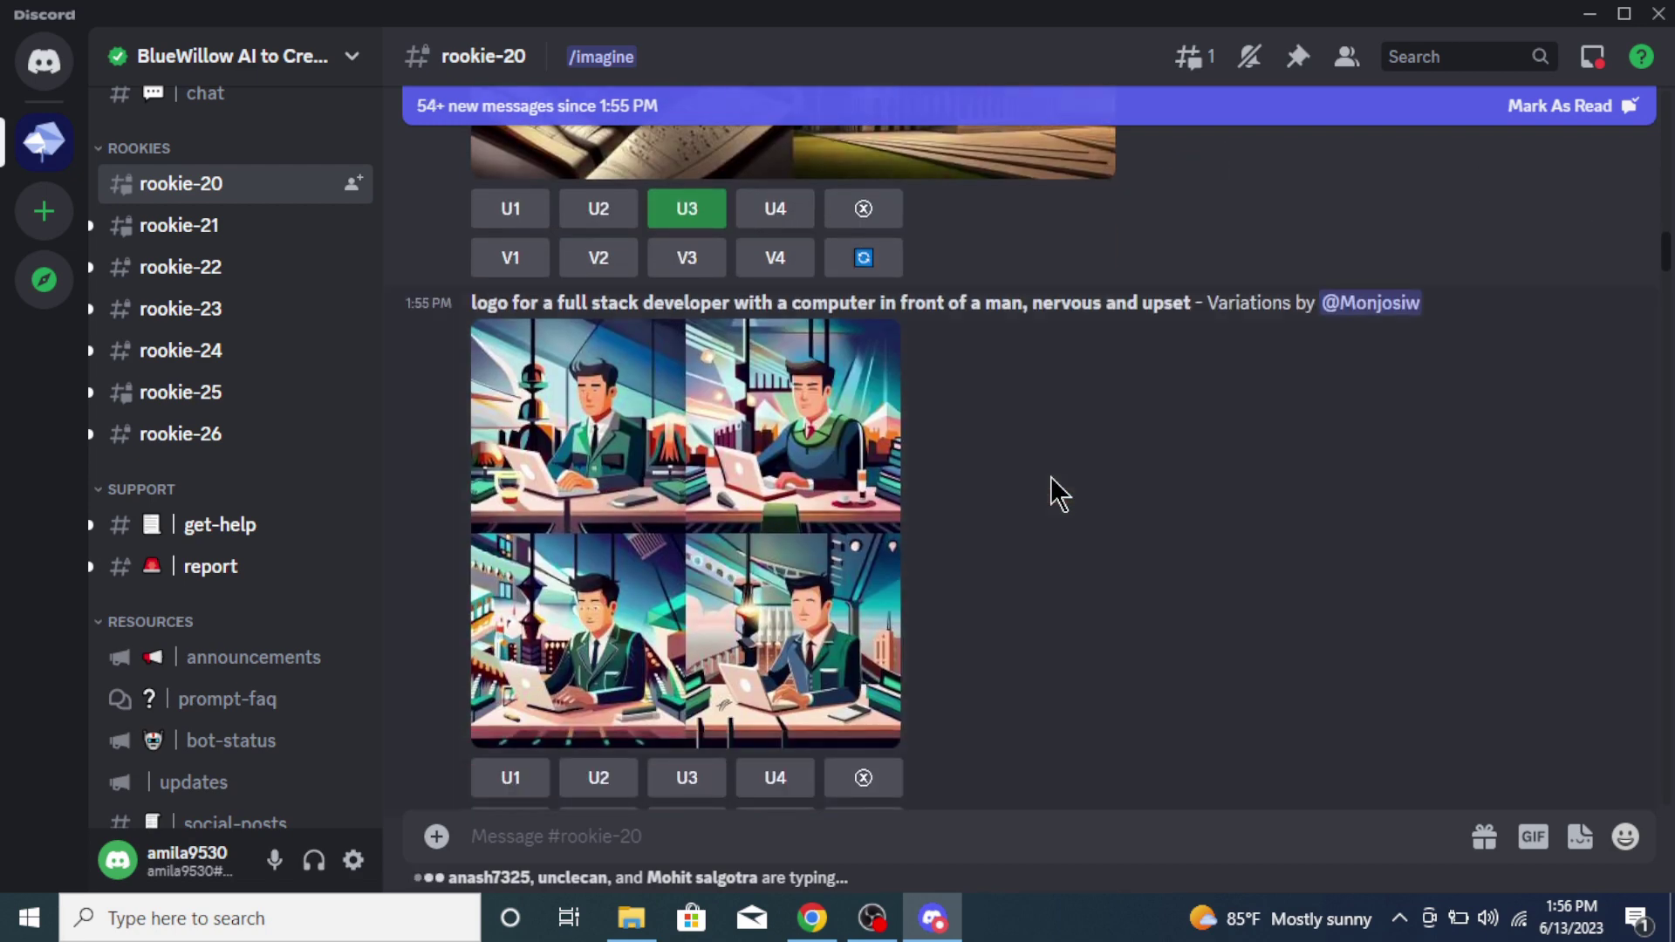
{"action": "scroll", "coordinate": [1052, 487], "scroll_direction": "down", "scroll_amount": 4}
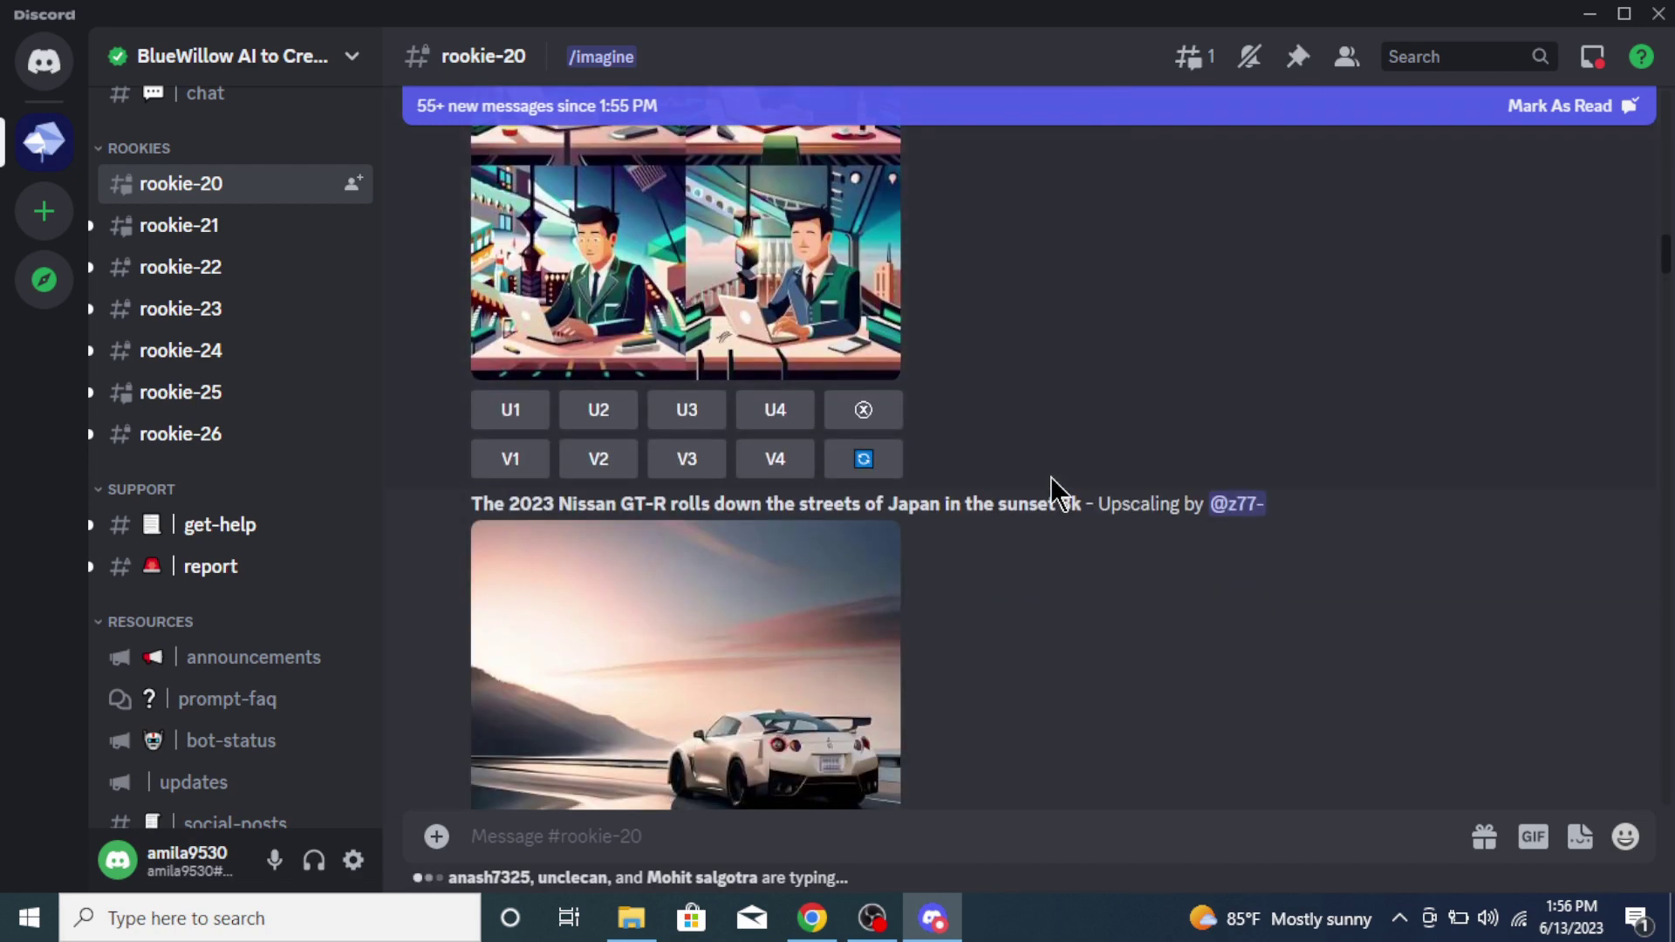
{"action": "scroll", "coordinate": [1050, 477], "scroll_direction": "down", "scroll_amount": 5}
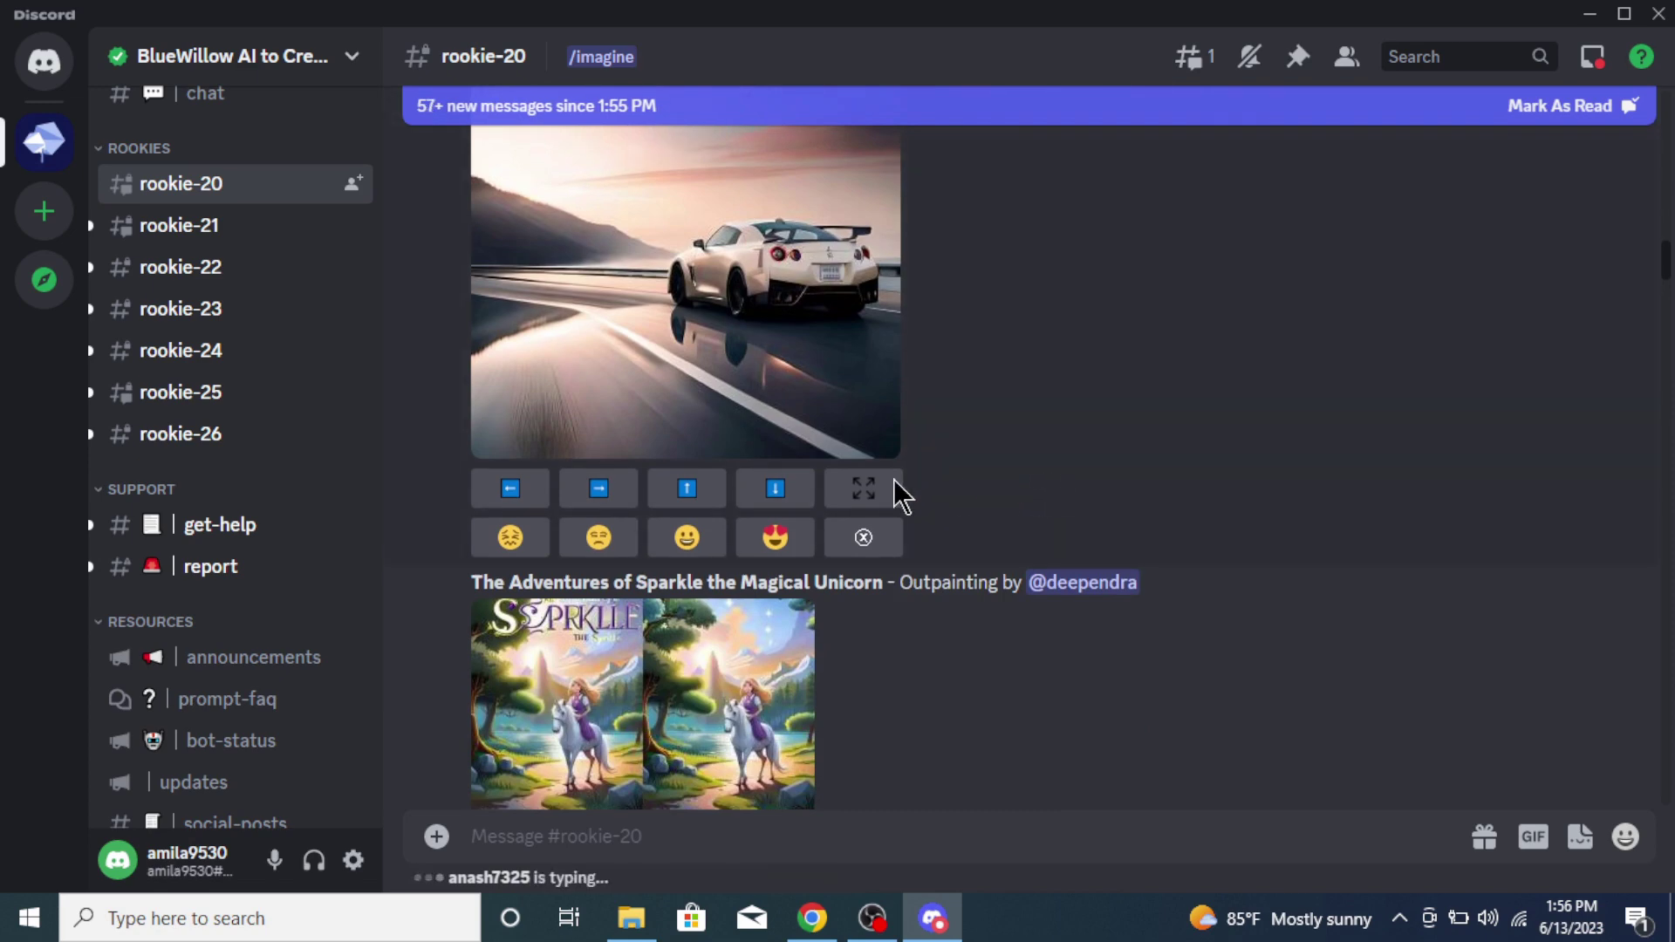
- Create a server from scratch for you and your friends, named 'my bluewillow server'
{"action": "left_click", "coordinate": [37, 212]}
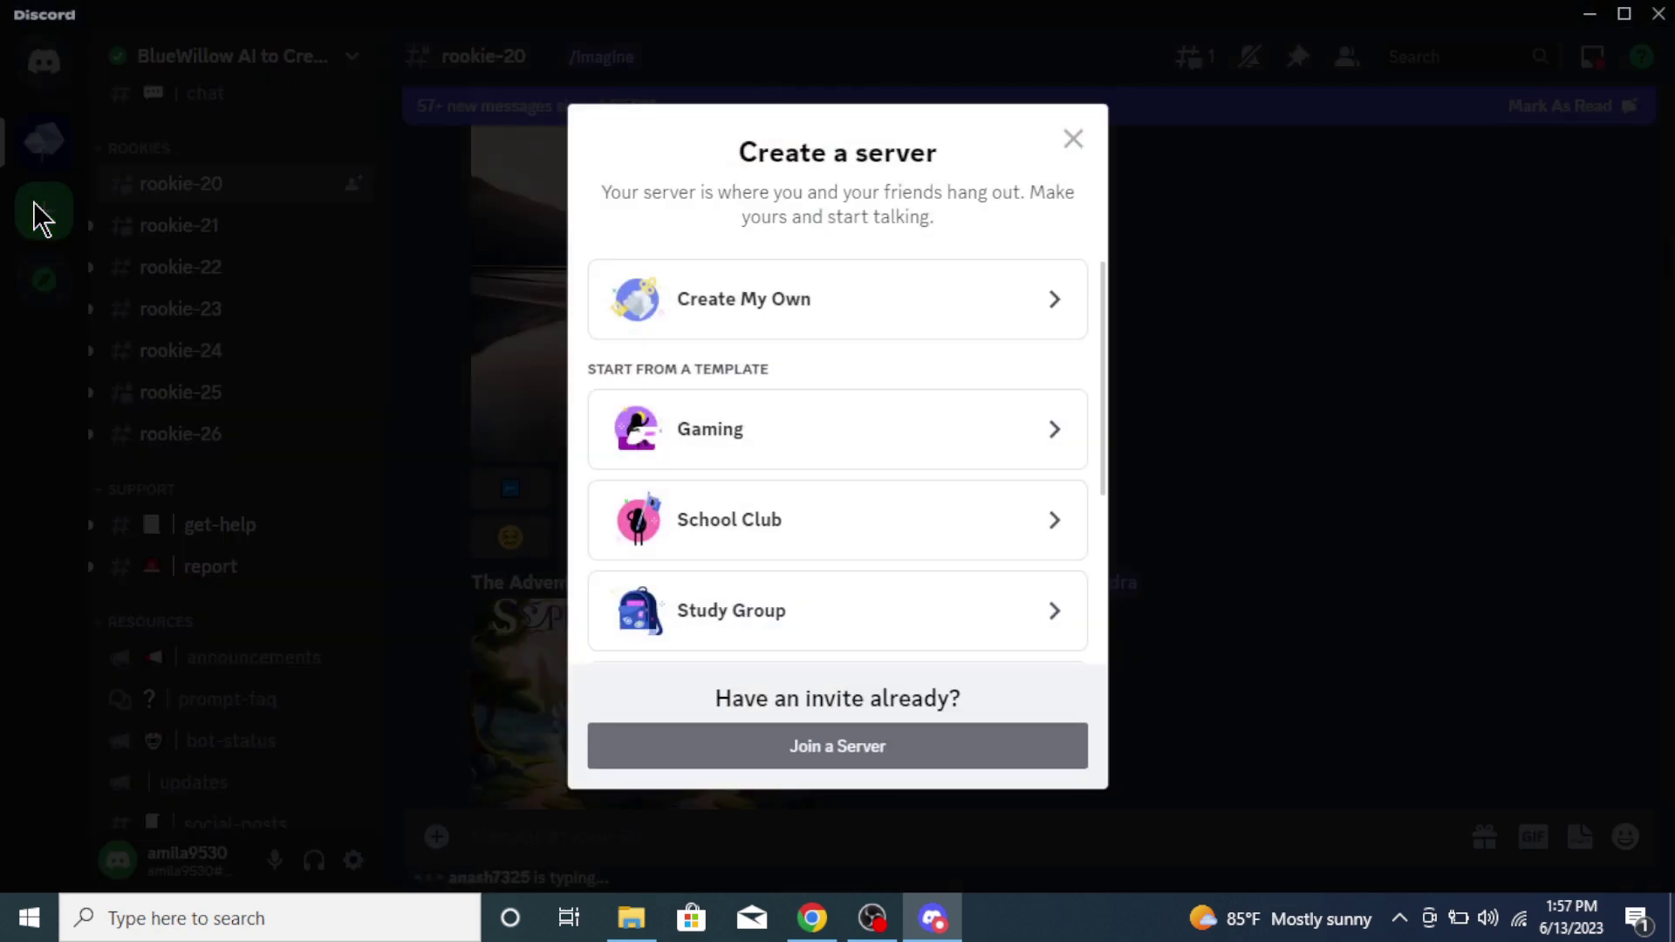
{"action": "left_click", "coordinate": [654, 301]}
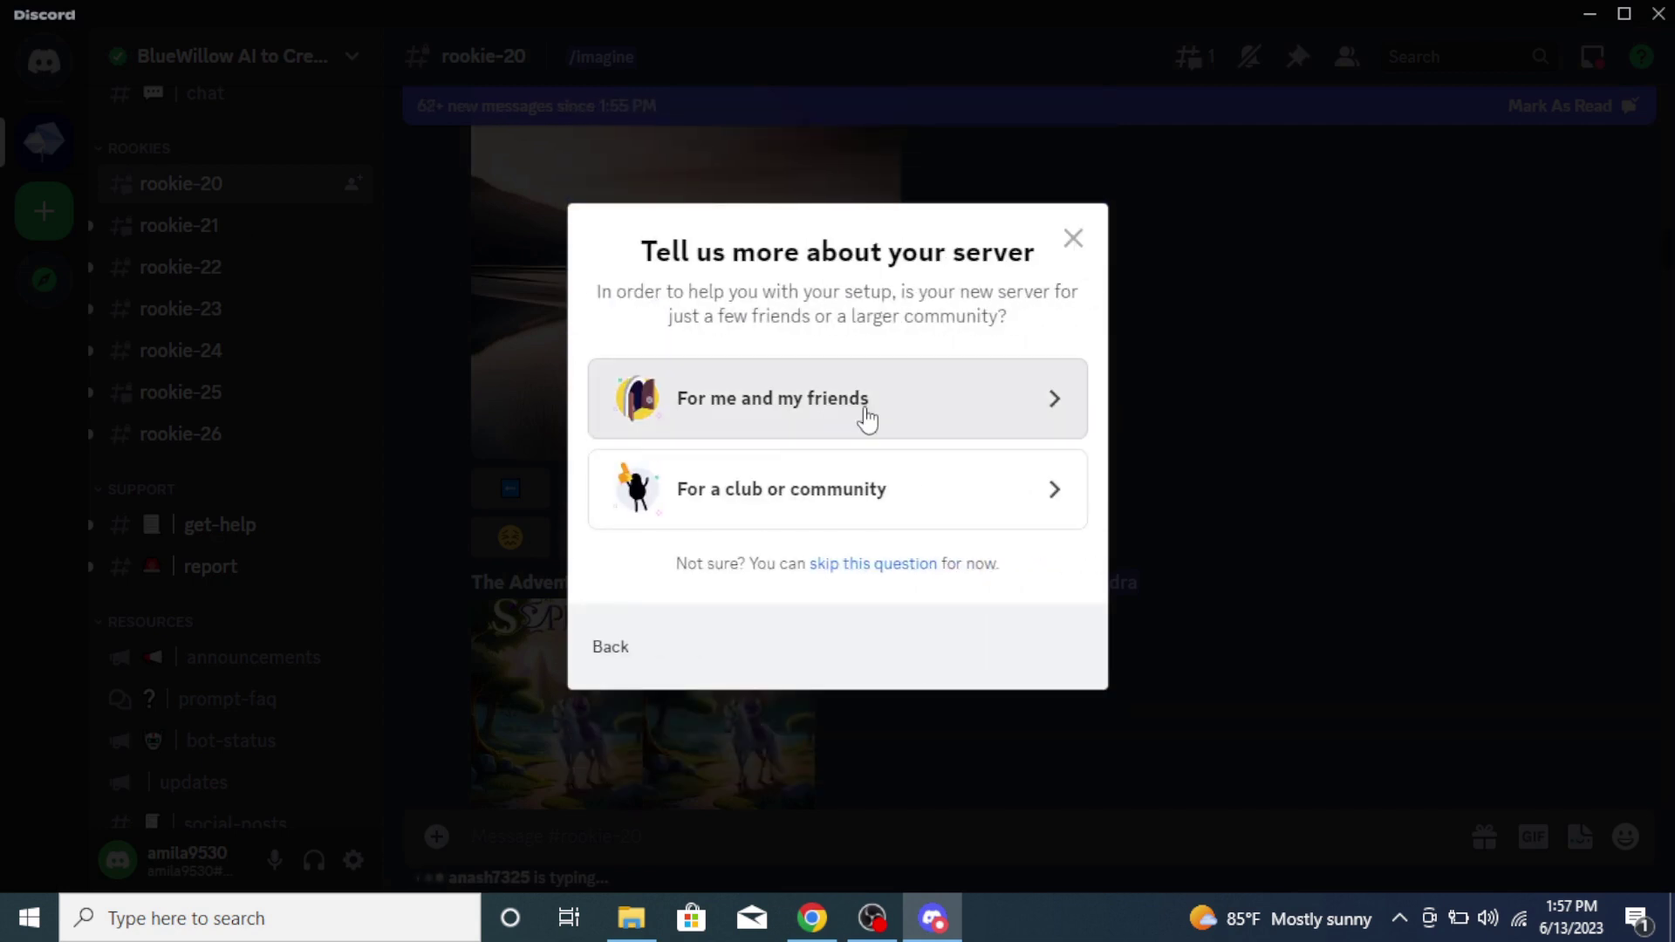
{"action": "left_click", "coordinate": [866, 418]}
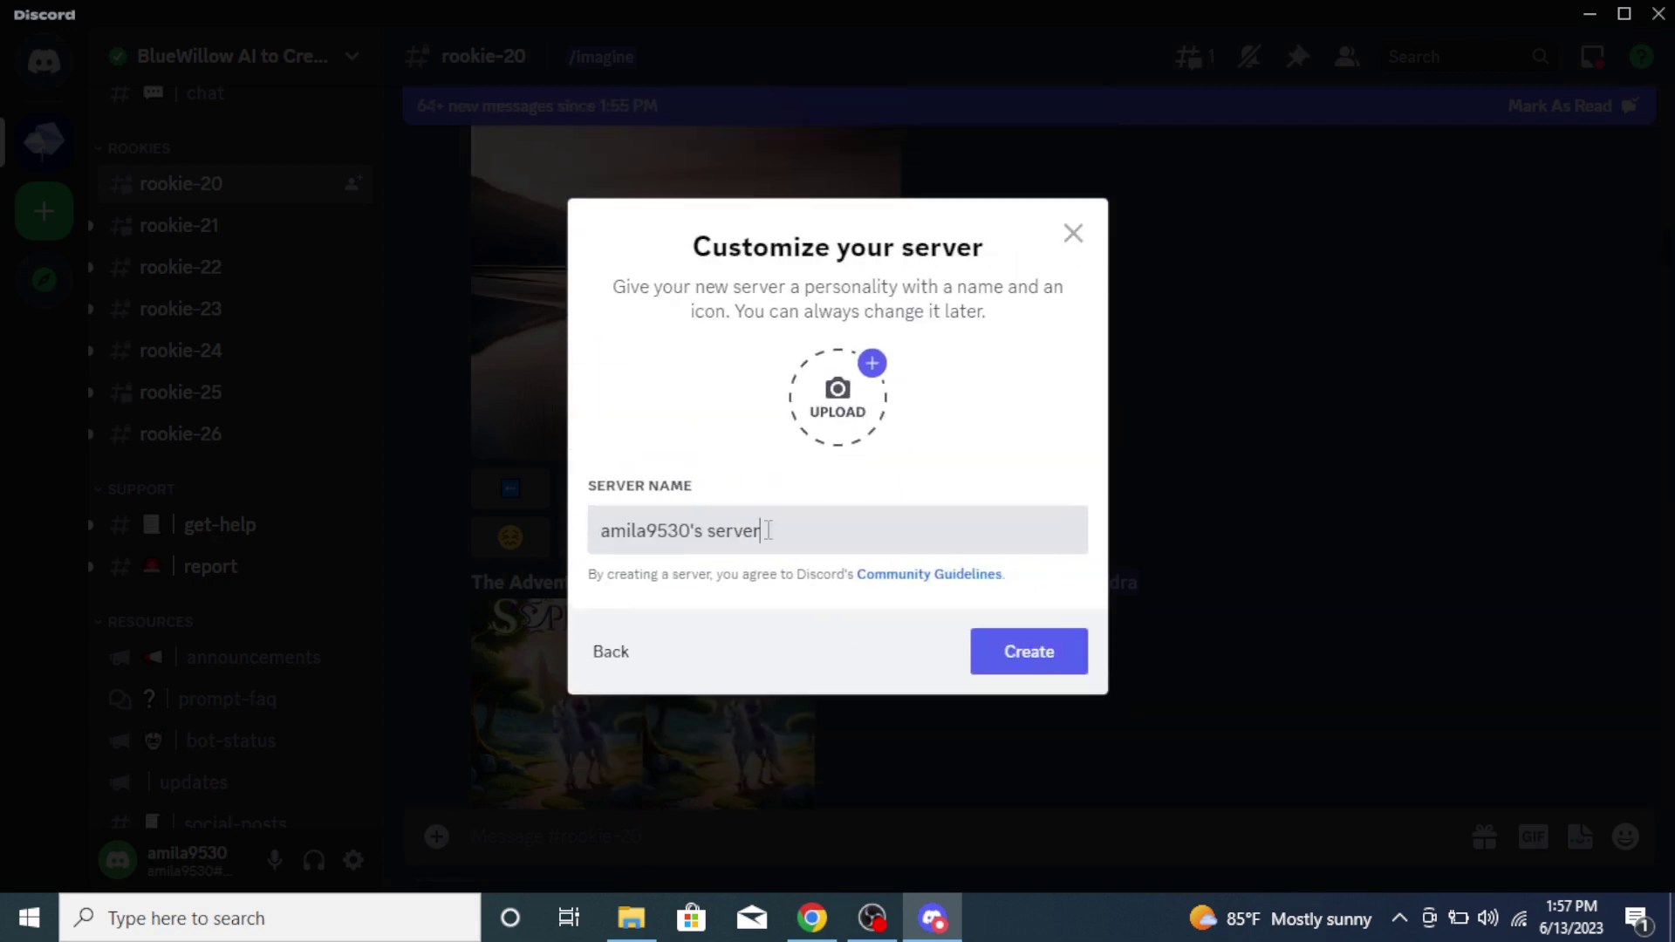
{"action": "left_click_drag", "start_coordinate": [768, 531], "coordinate": [564, 534]}
{"action": "type", "text": "by bluewillow server"}
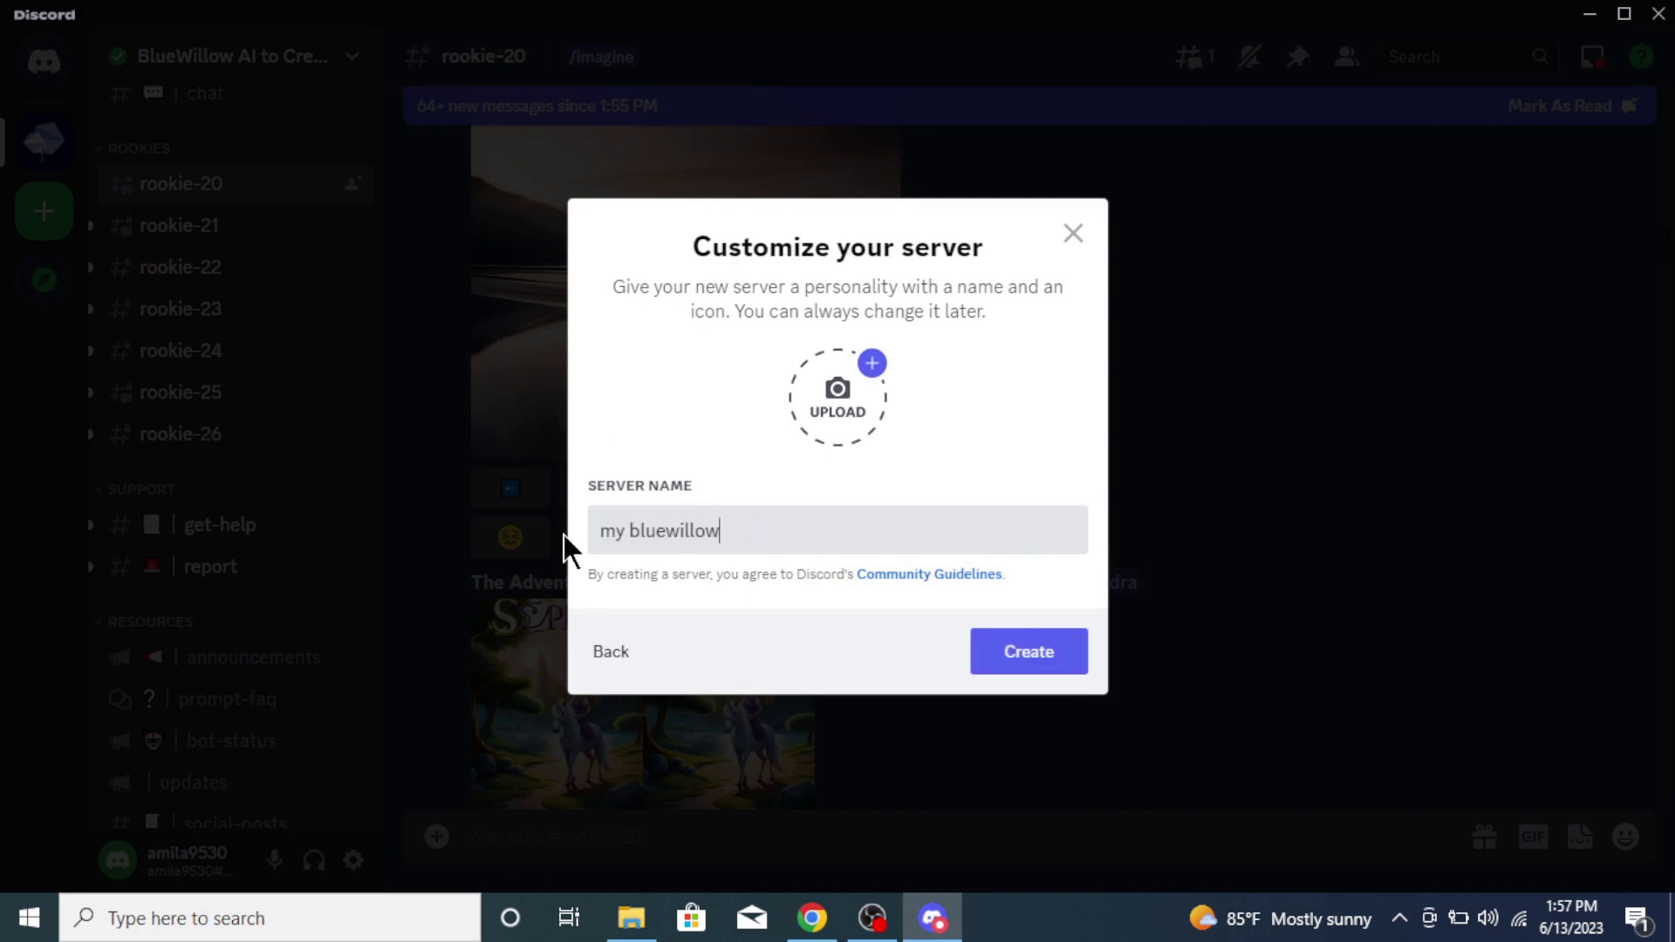
{"action": "left_click", "coordinate": [1025, 660]}
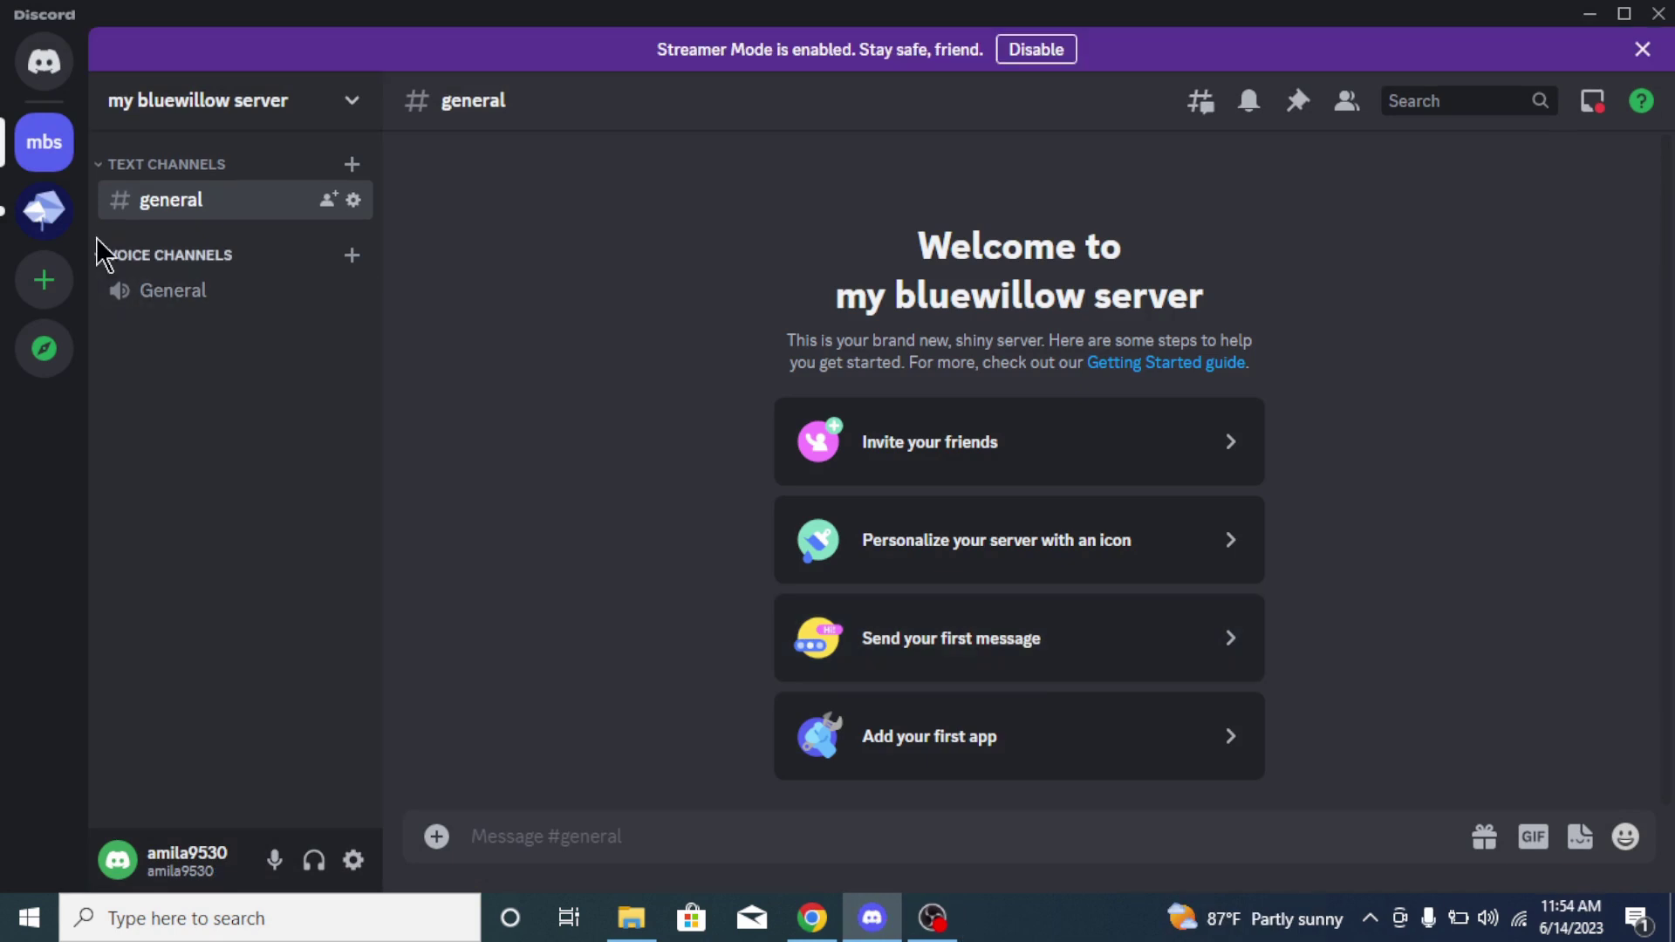
- Add the BlueWillow bot from rookie-21 to 'my bluewillow server' and authorize its permissions
{"action": "left_click", "coordinate": [55, 225]}
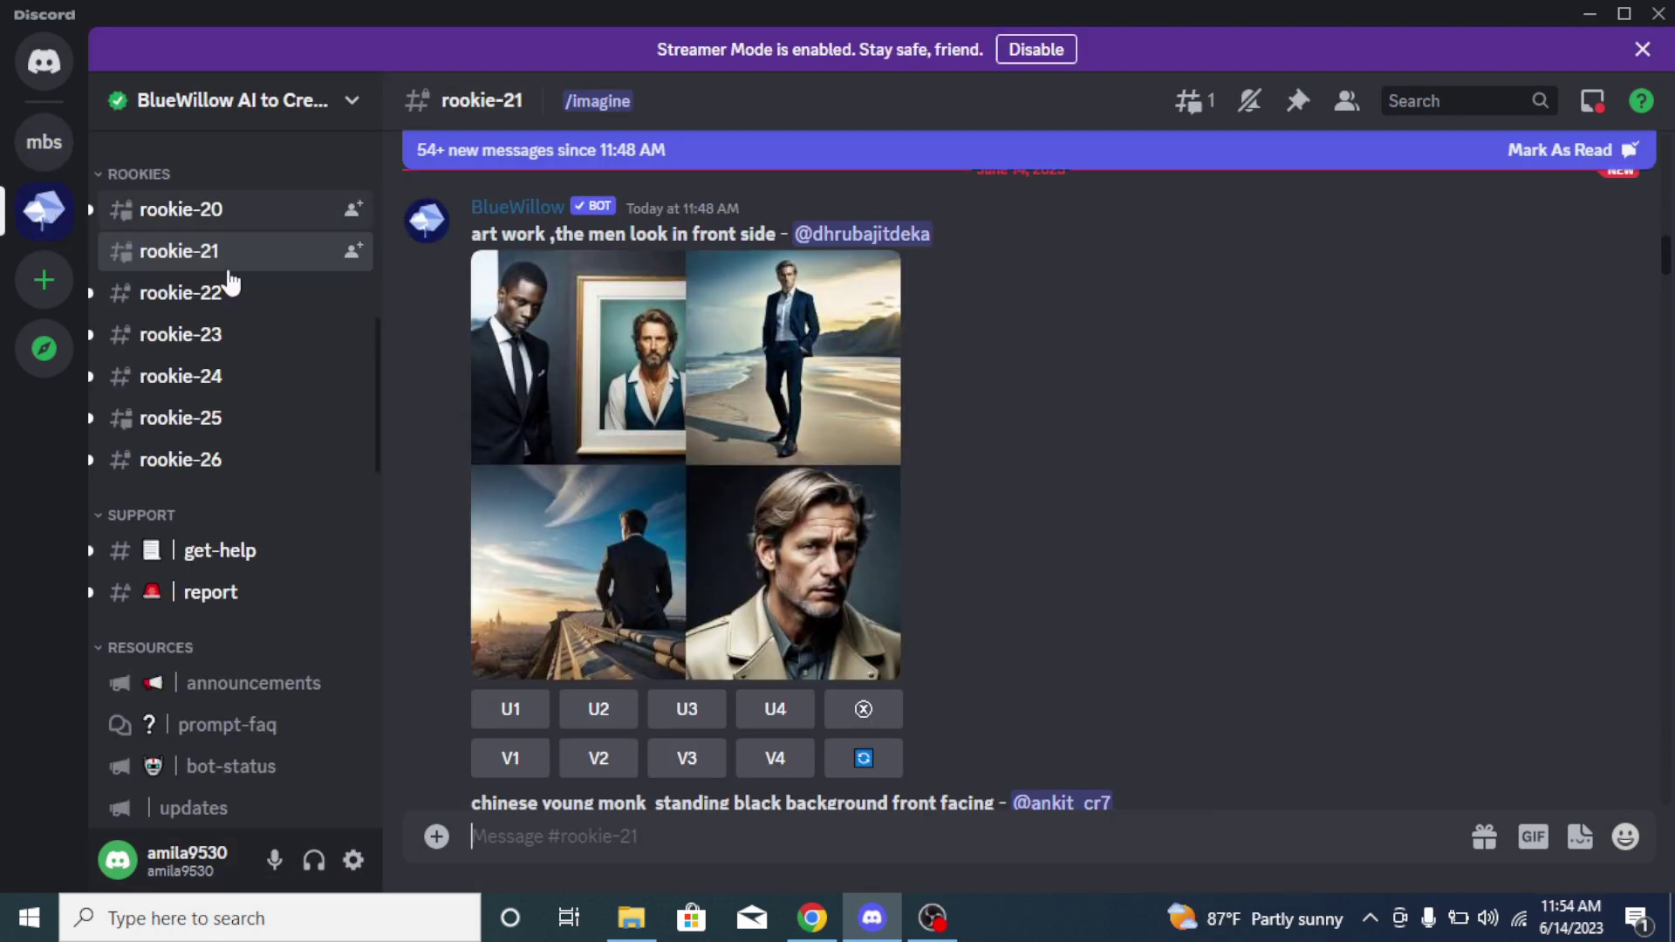
{"action": "left_click", "coordinate": [541, 214]}
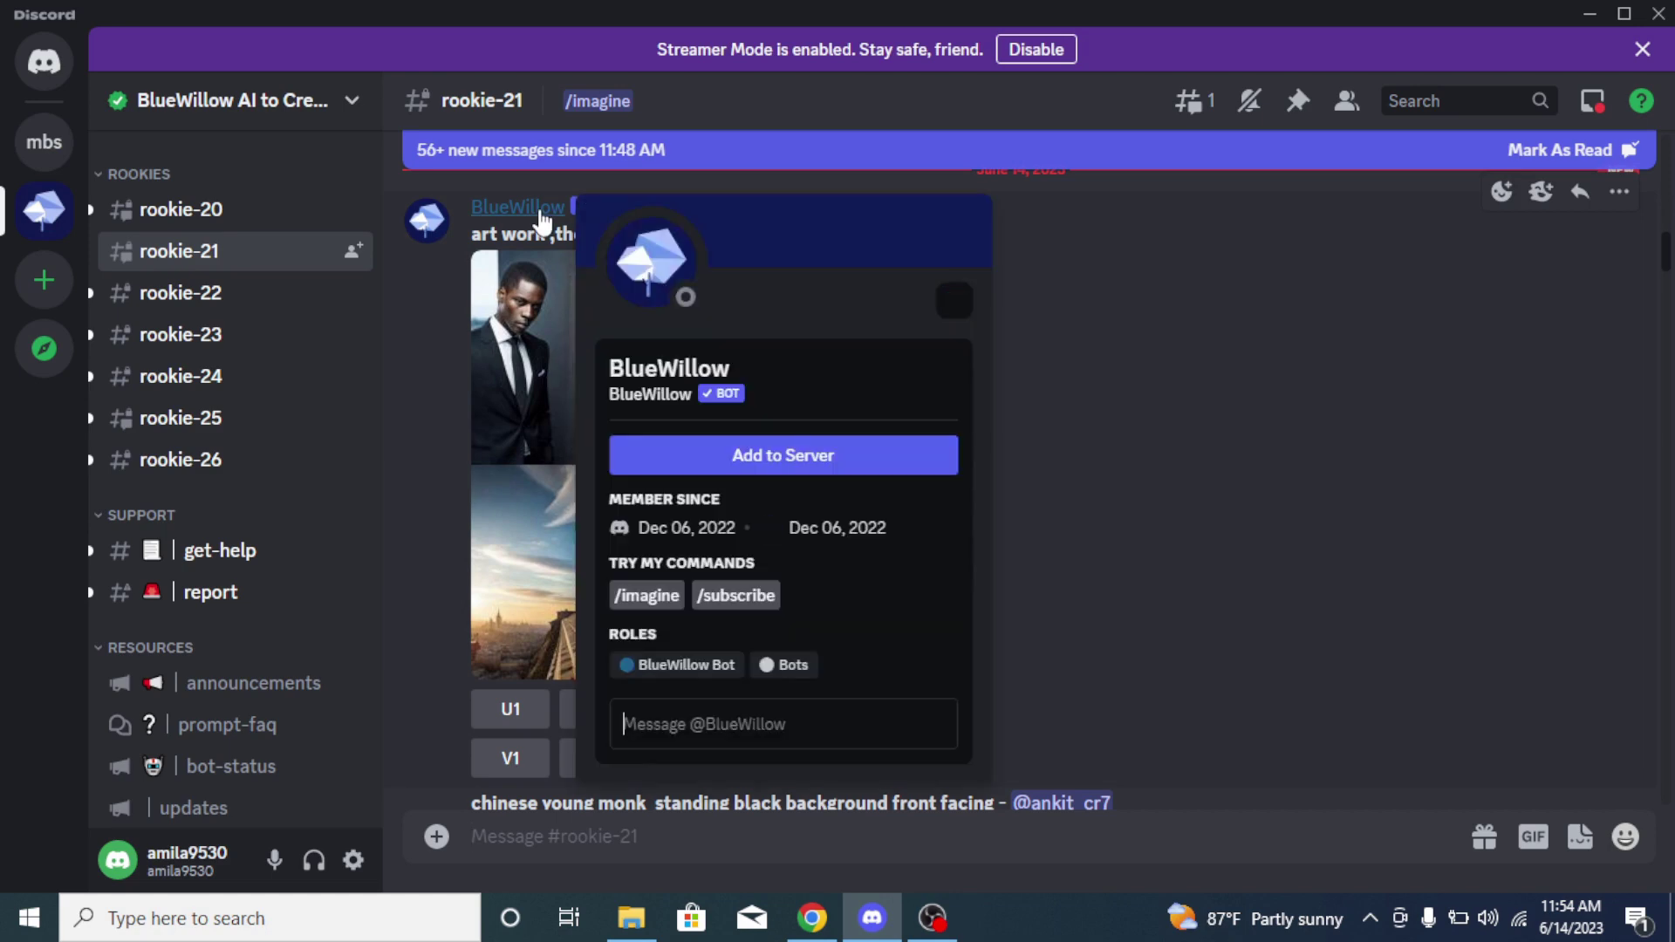
{"action": "left_click", "coordinate": [804, 461]}
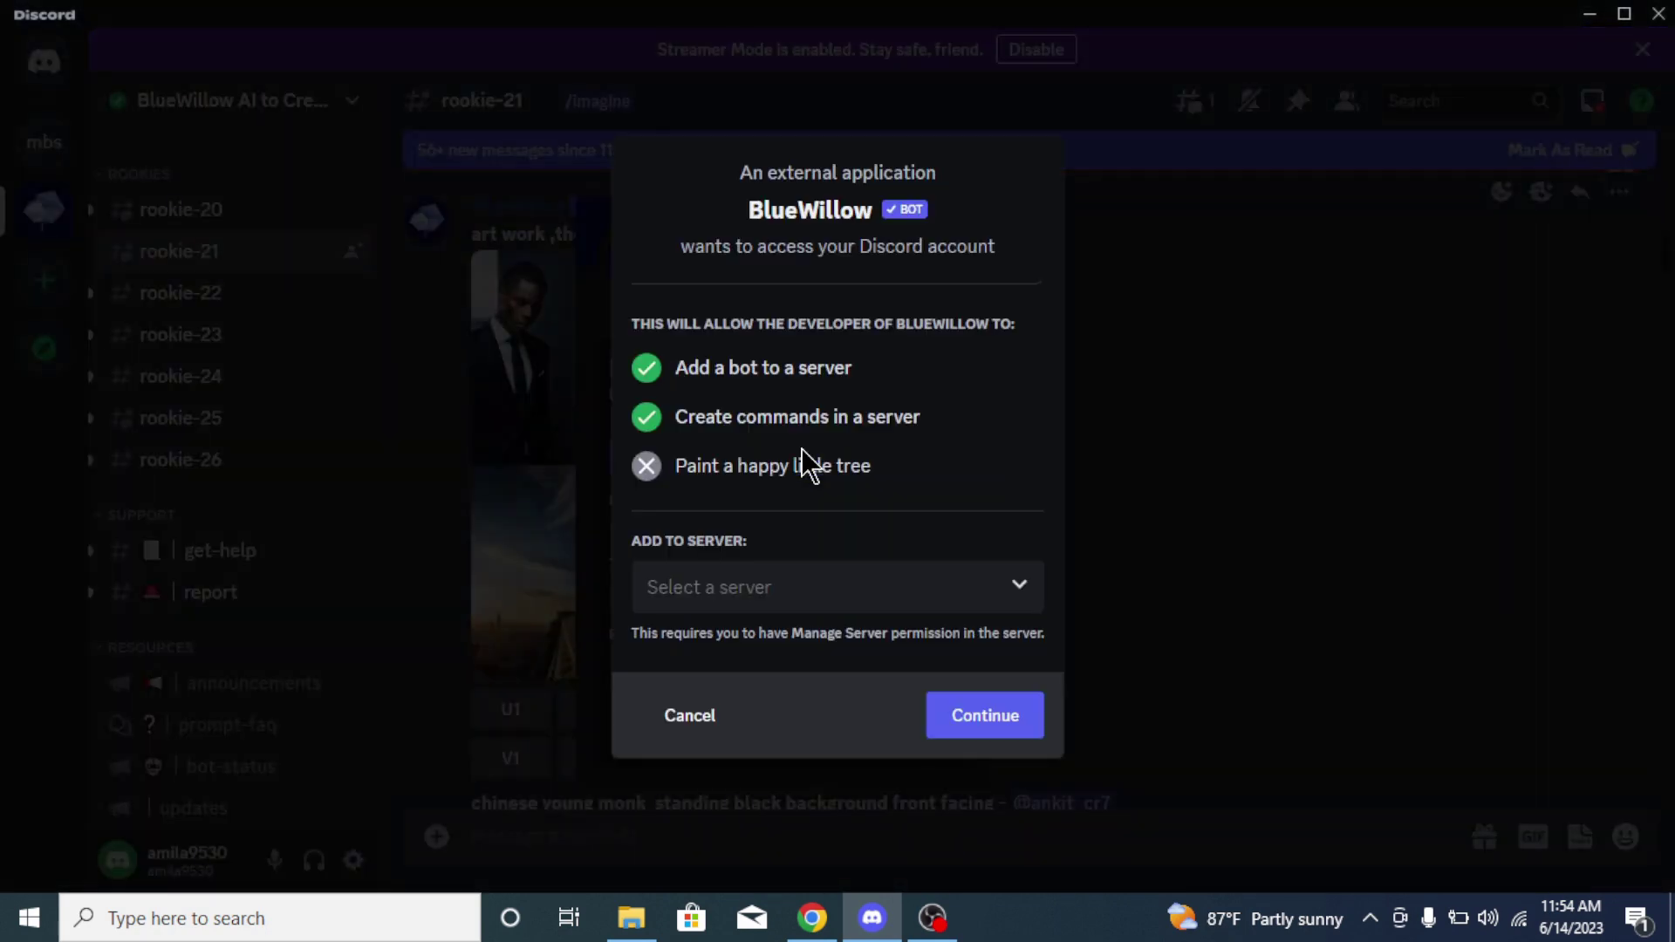
{"action": "left_click", "coordinate": [929, 602]}
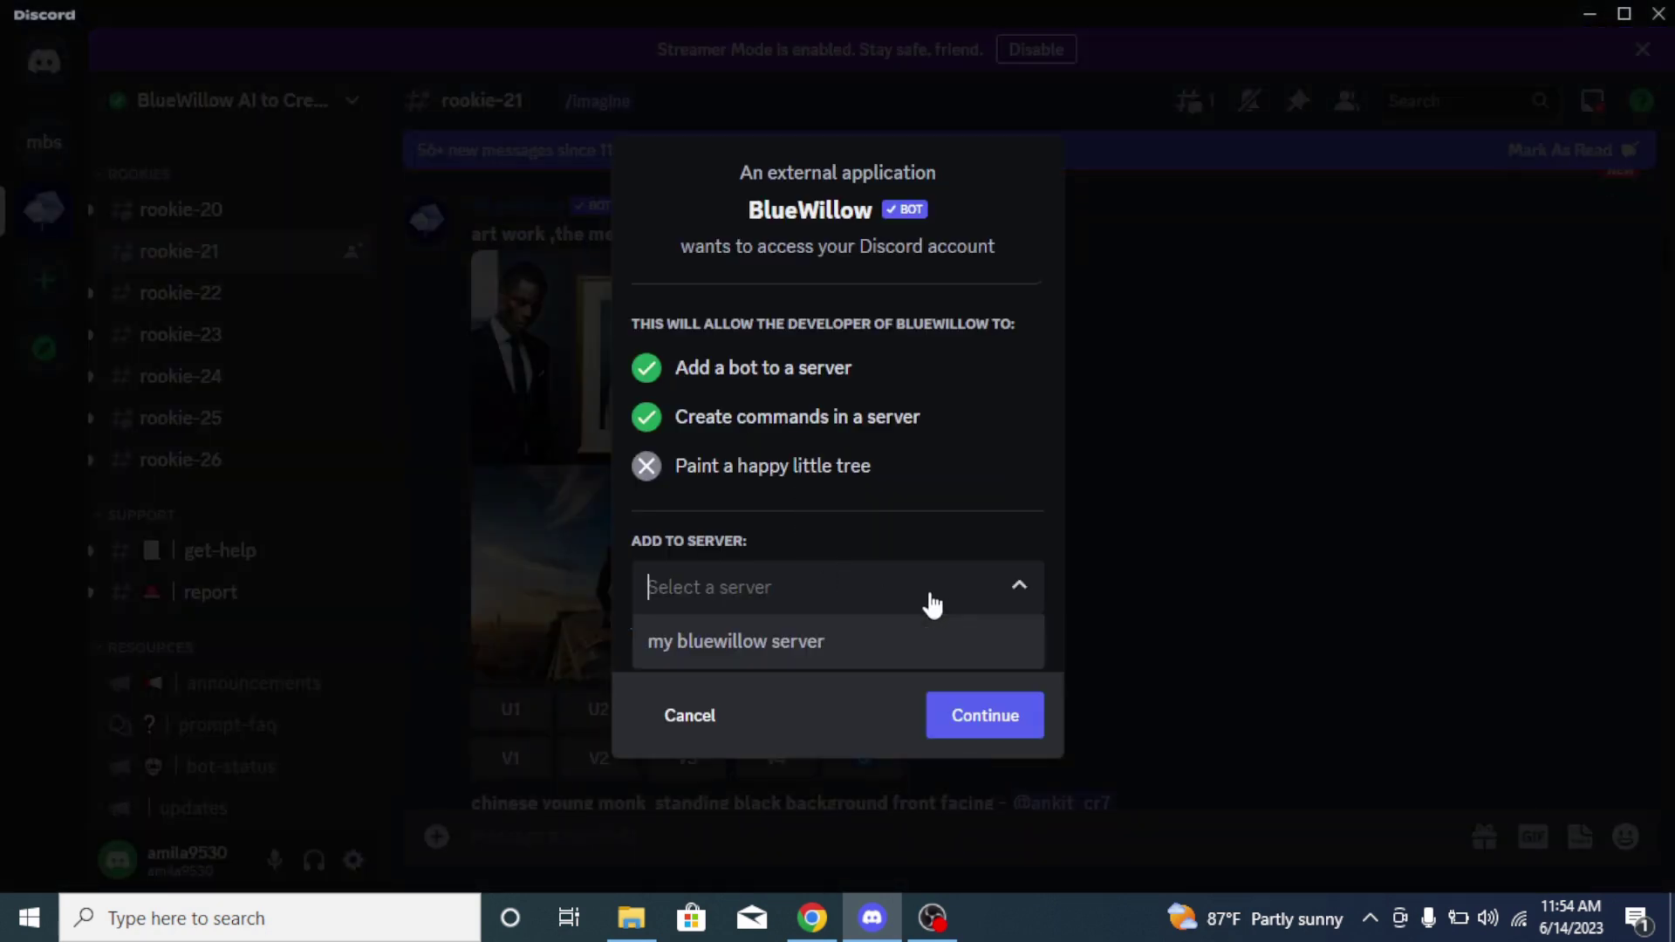
{"action": "left_click", "coordinate": [904, 642]}
{"action": "left_click", "coordinate": [966, 724]}
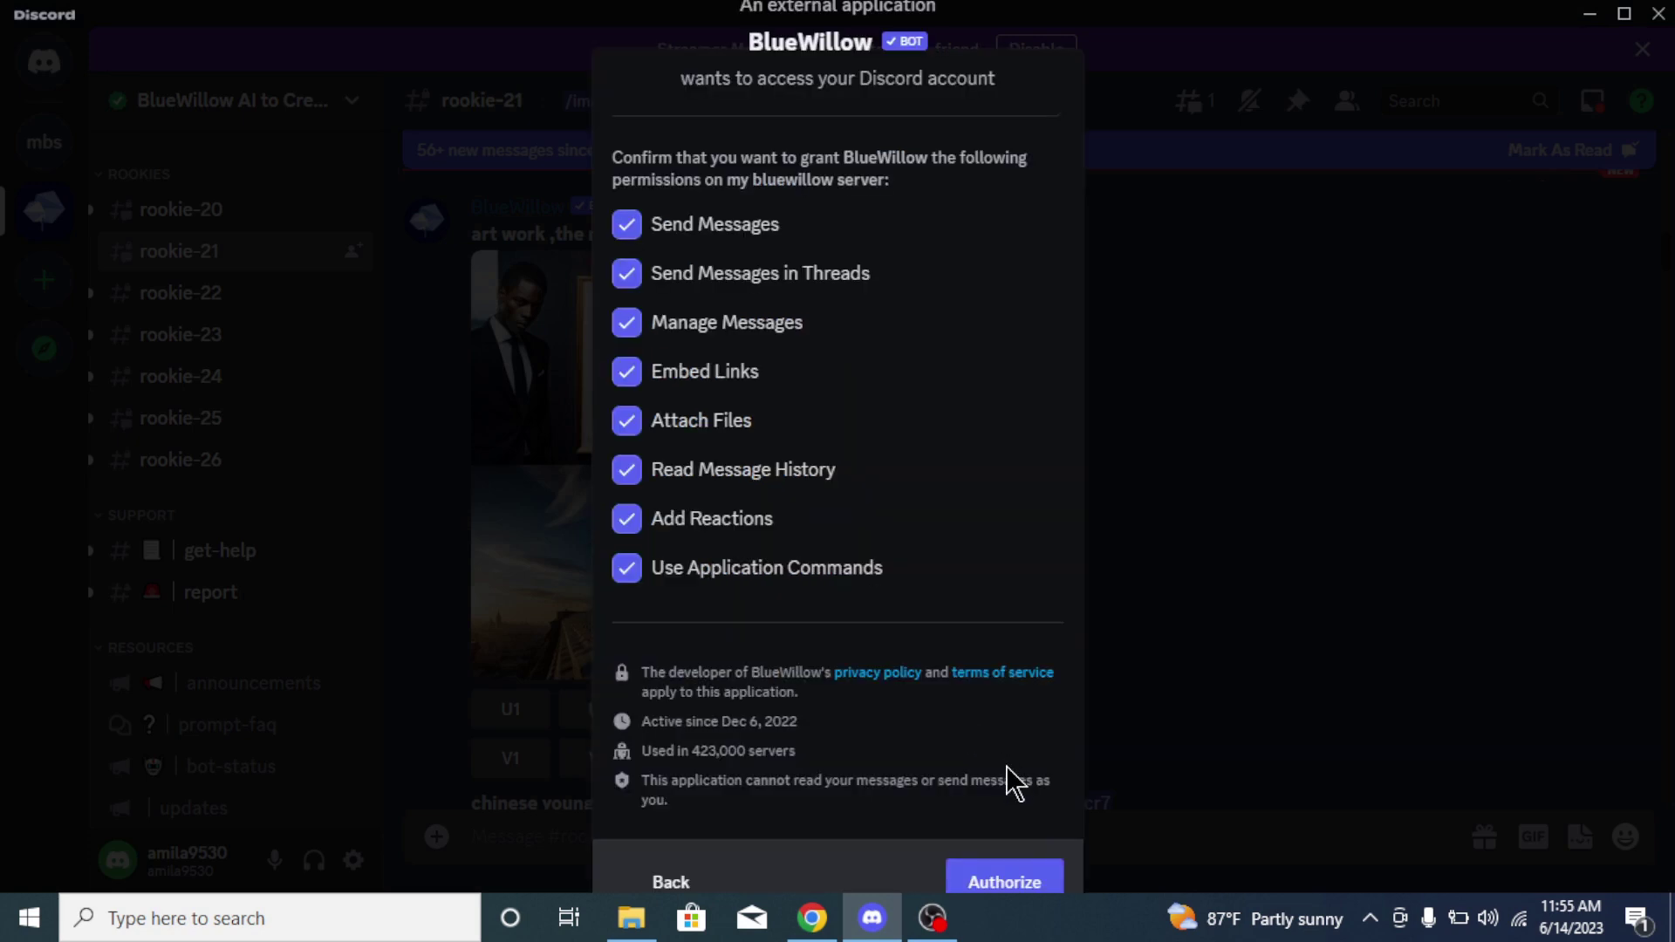
{"action": "left_click", "coordinate": [1029, 883]}
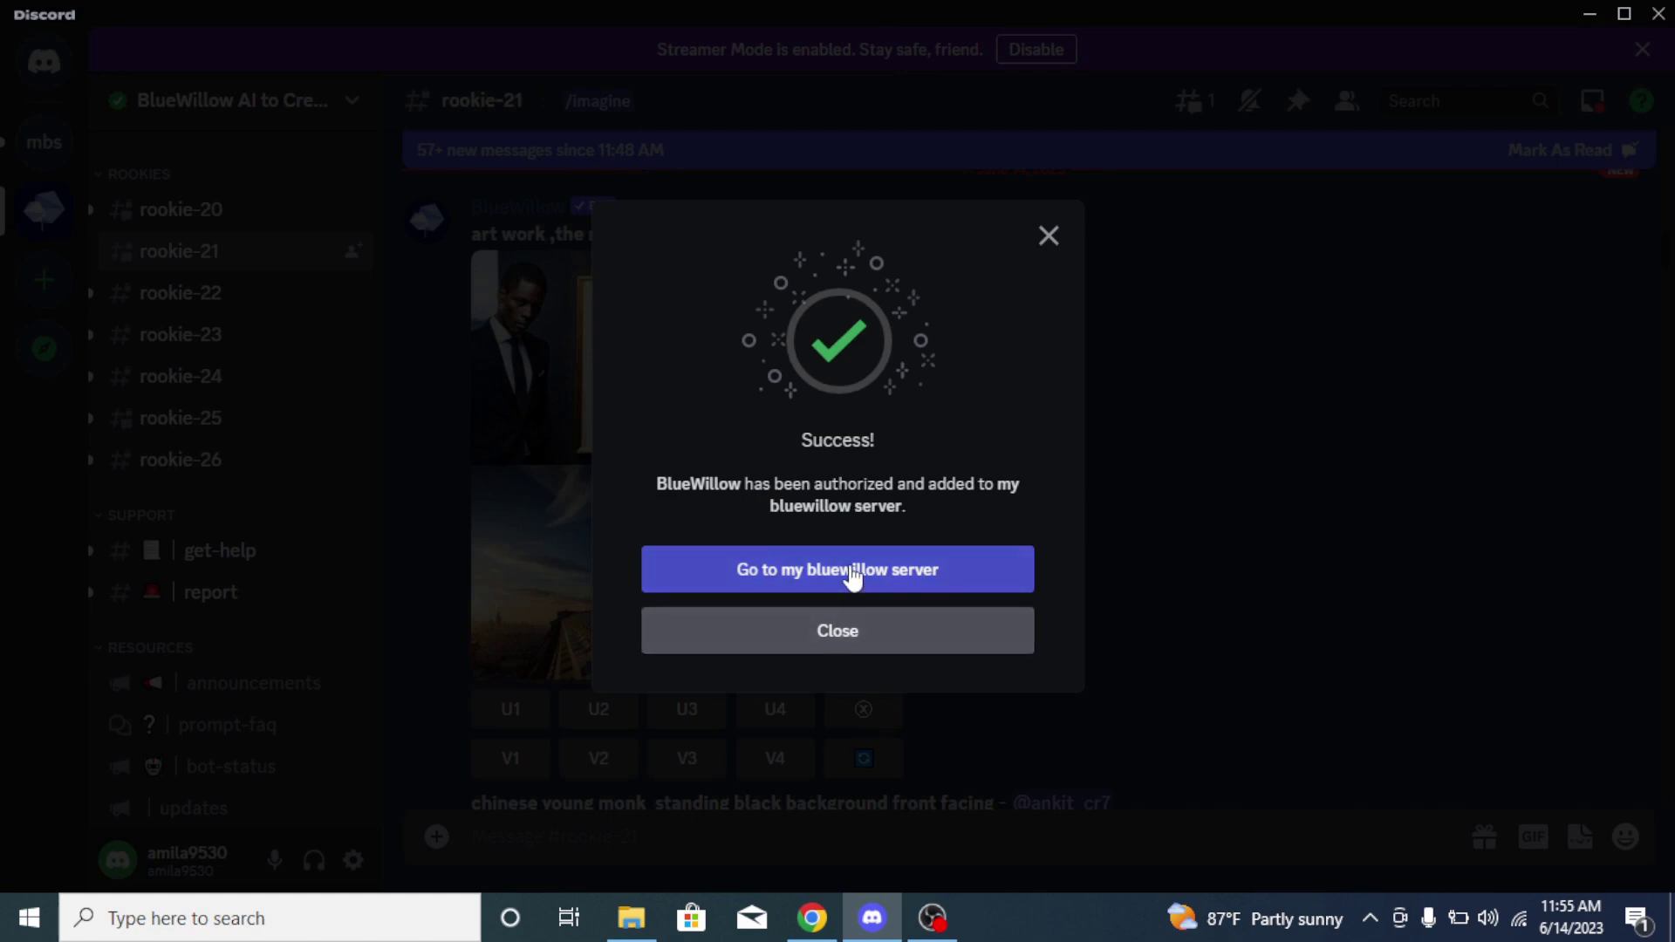
{"action": "left_click", "coordinate": [852, 576]}
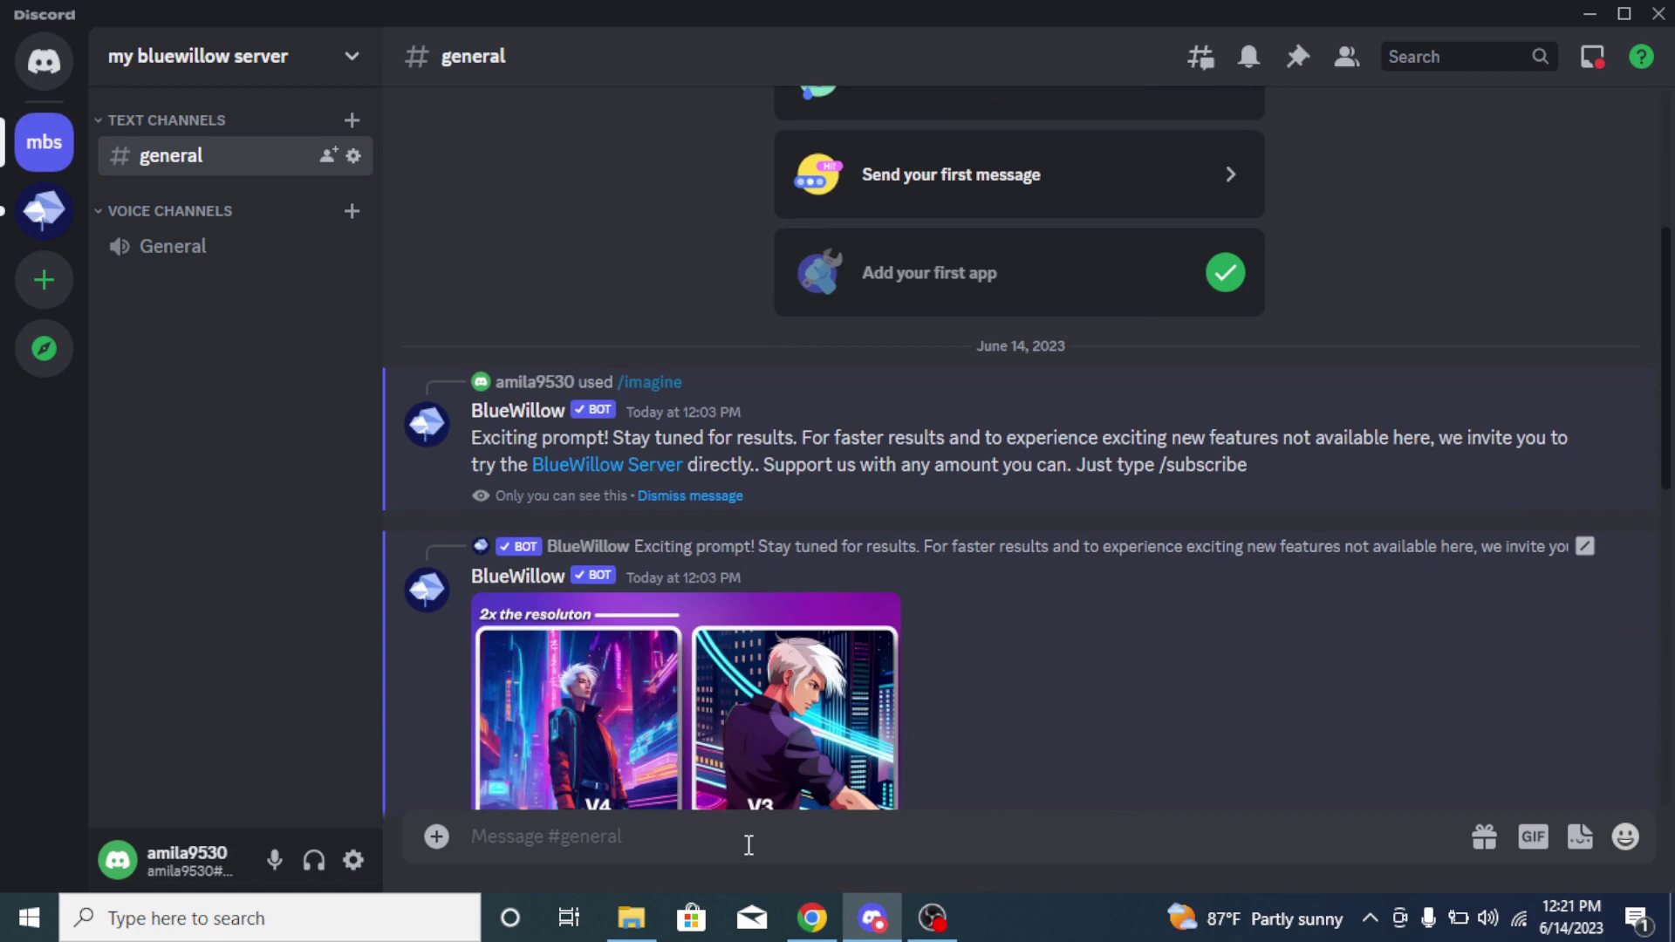
- Choose the /imagine command and paste the cyberpunk cyborg portrait prompt into it
{"action": "type", "text": "/im"}
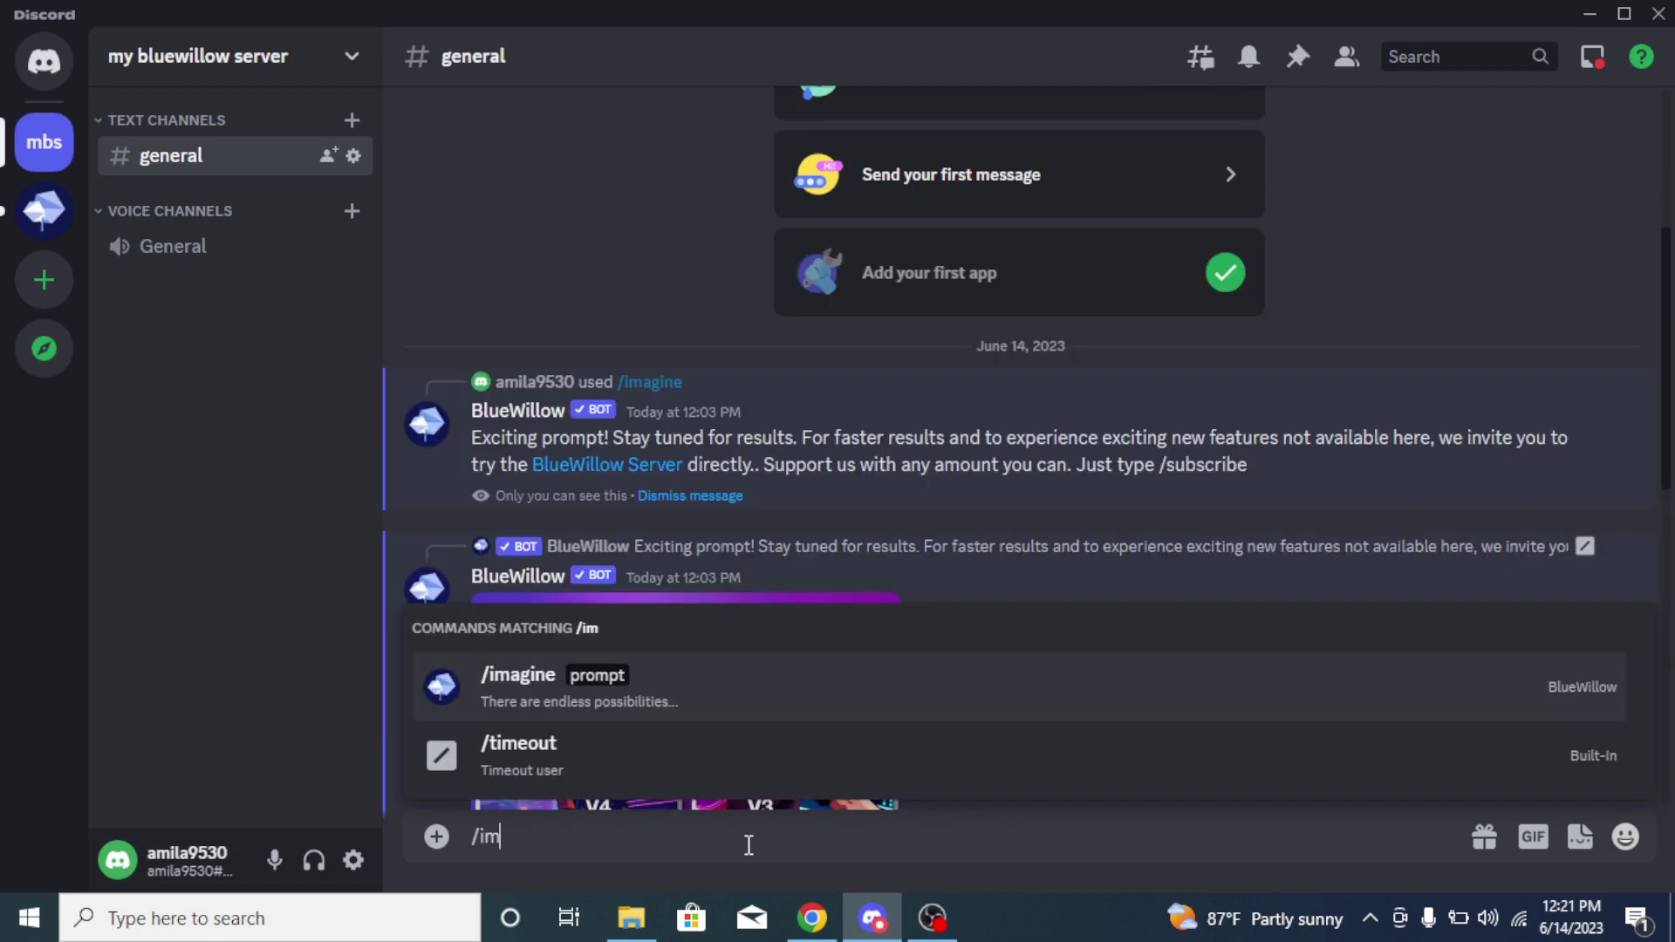
{"action": "type", "text": "agine"}
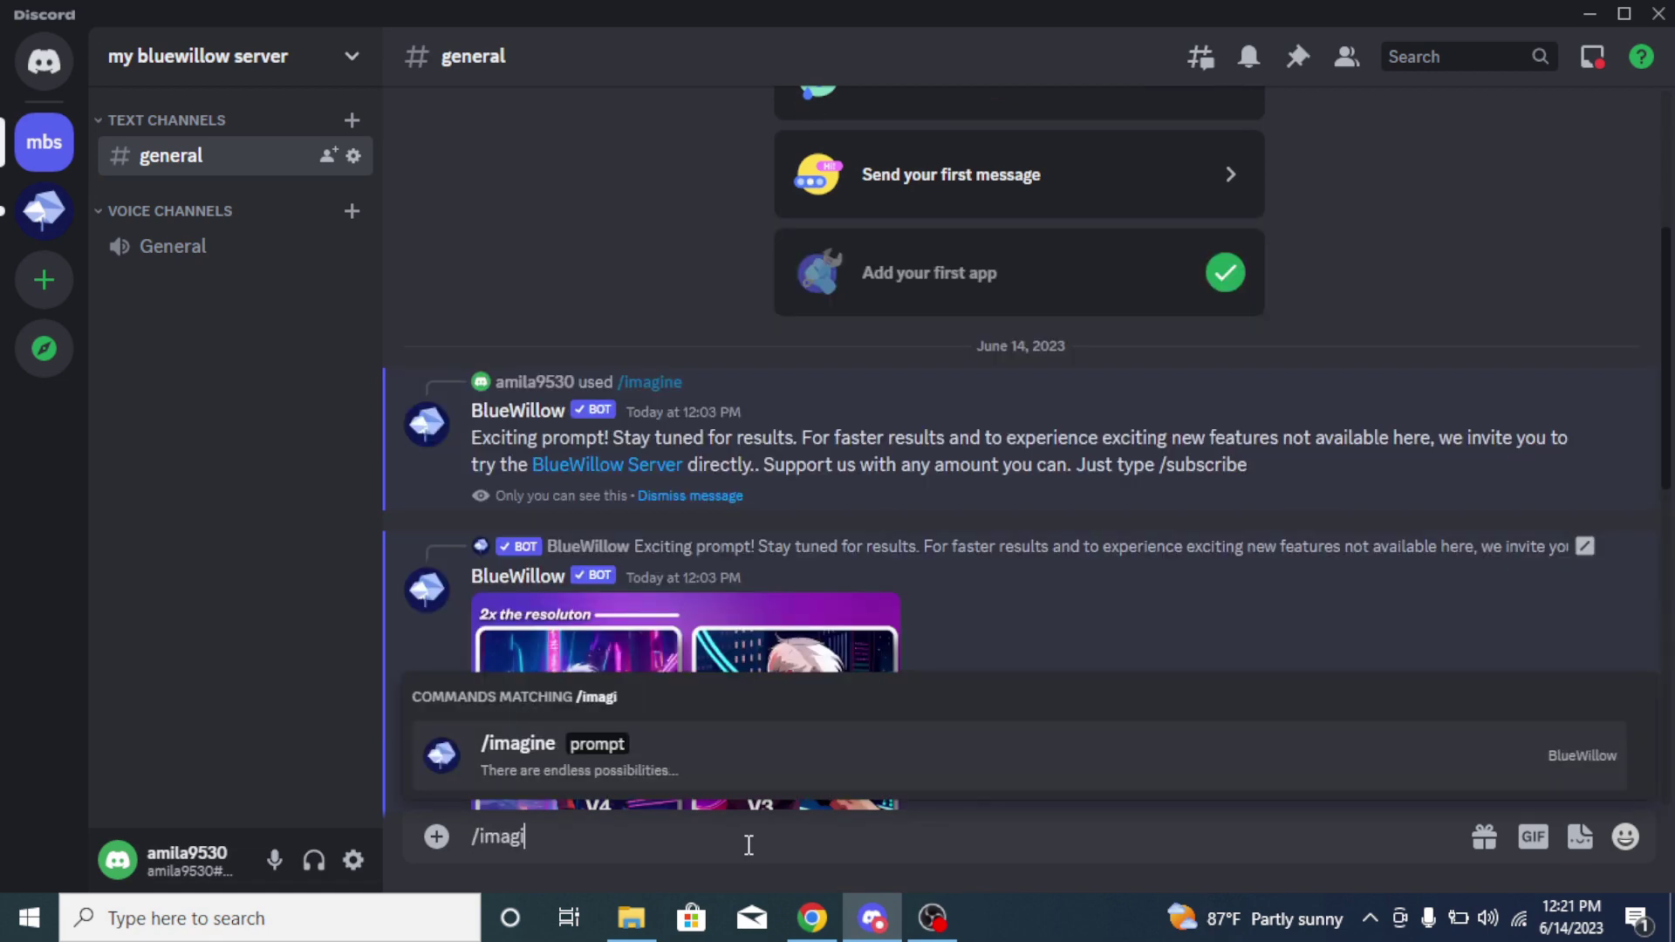
{"action": "key", "text": "Return"}
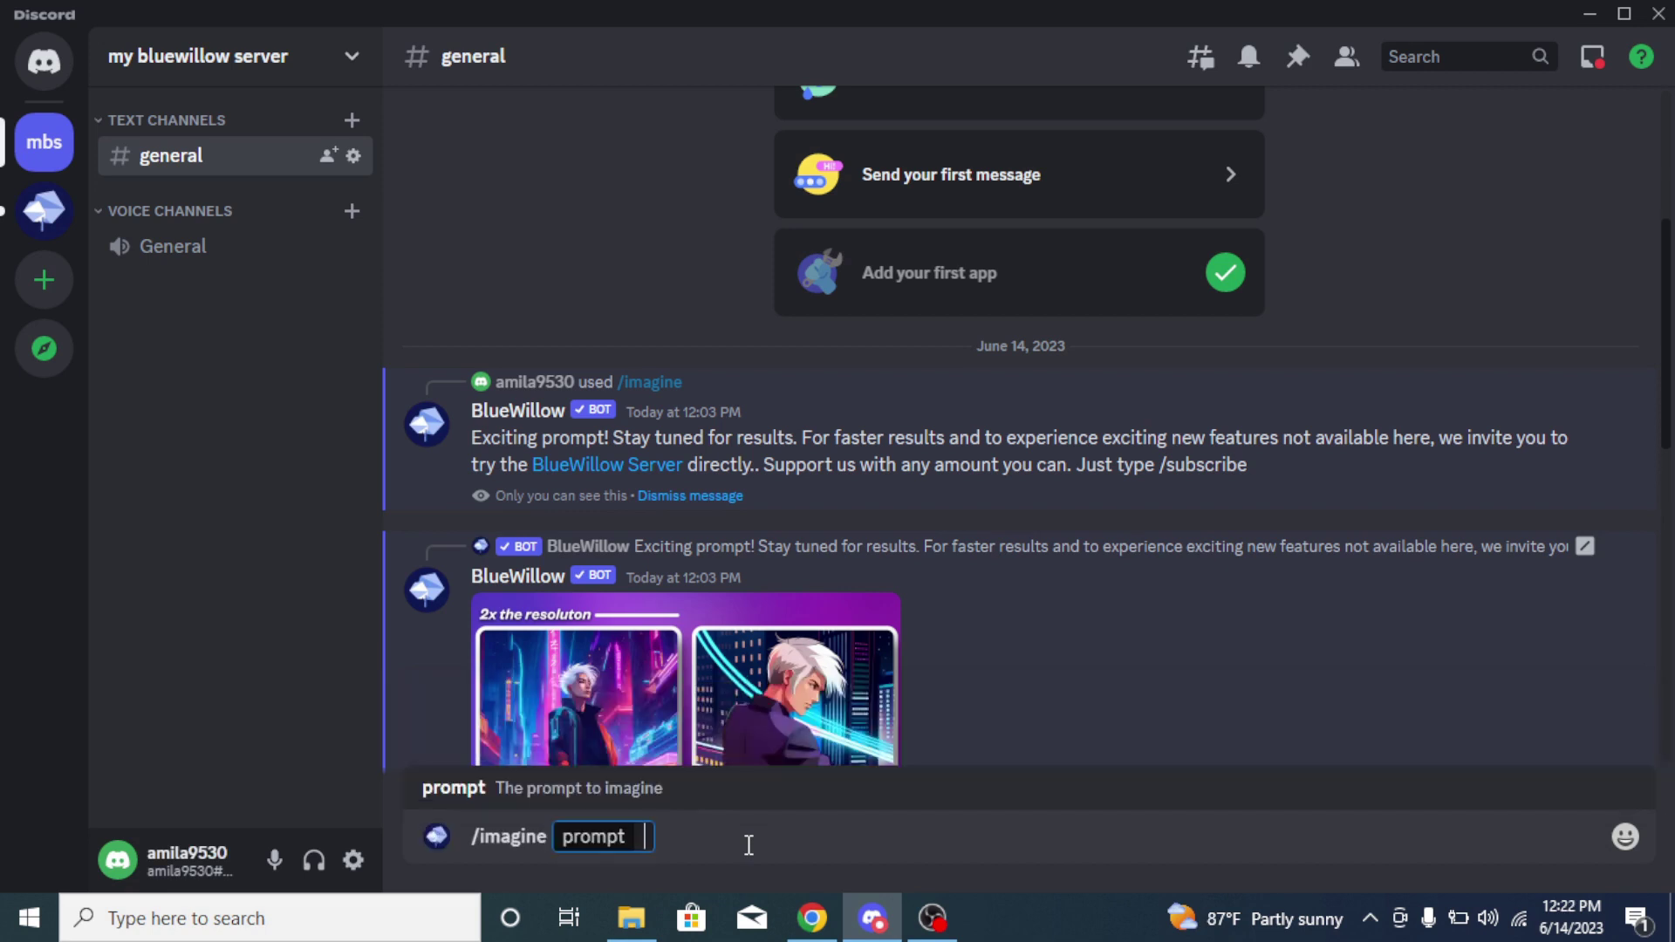
{"action": "type", "text": "portrait of agatha vega as a cyberpunk cyborg. sci - fi, missing panels, intricate abstract upper body intricate artwork, by tooth wu, wlop, beeple, dan mumford. concept art, octane render, deviantart, greg rutkowski, cinematic, key art, hyperrealism, iridescent accents"}
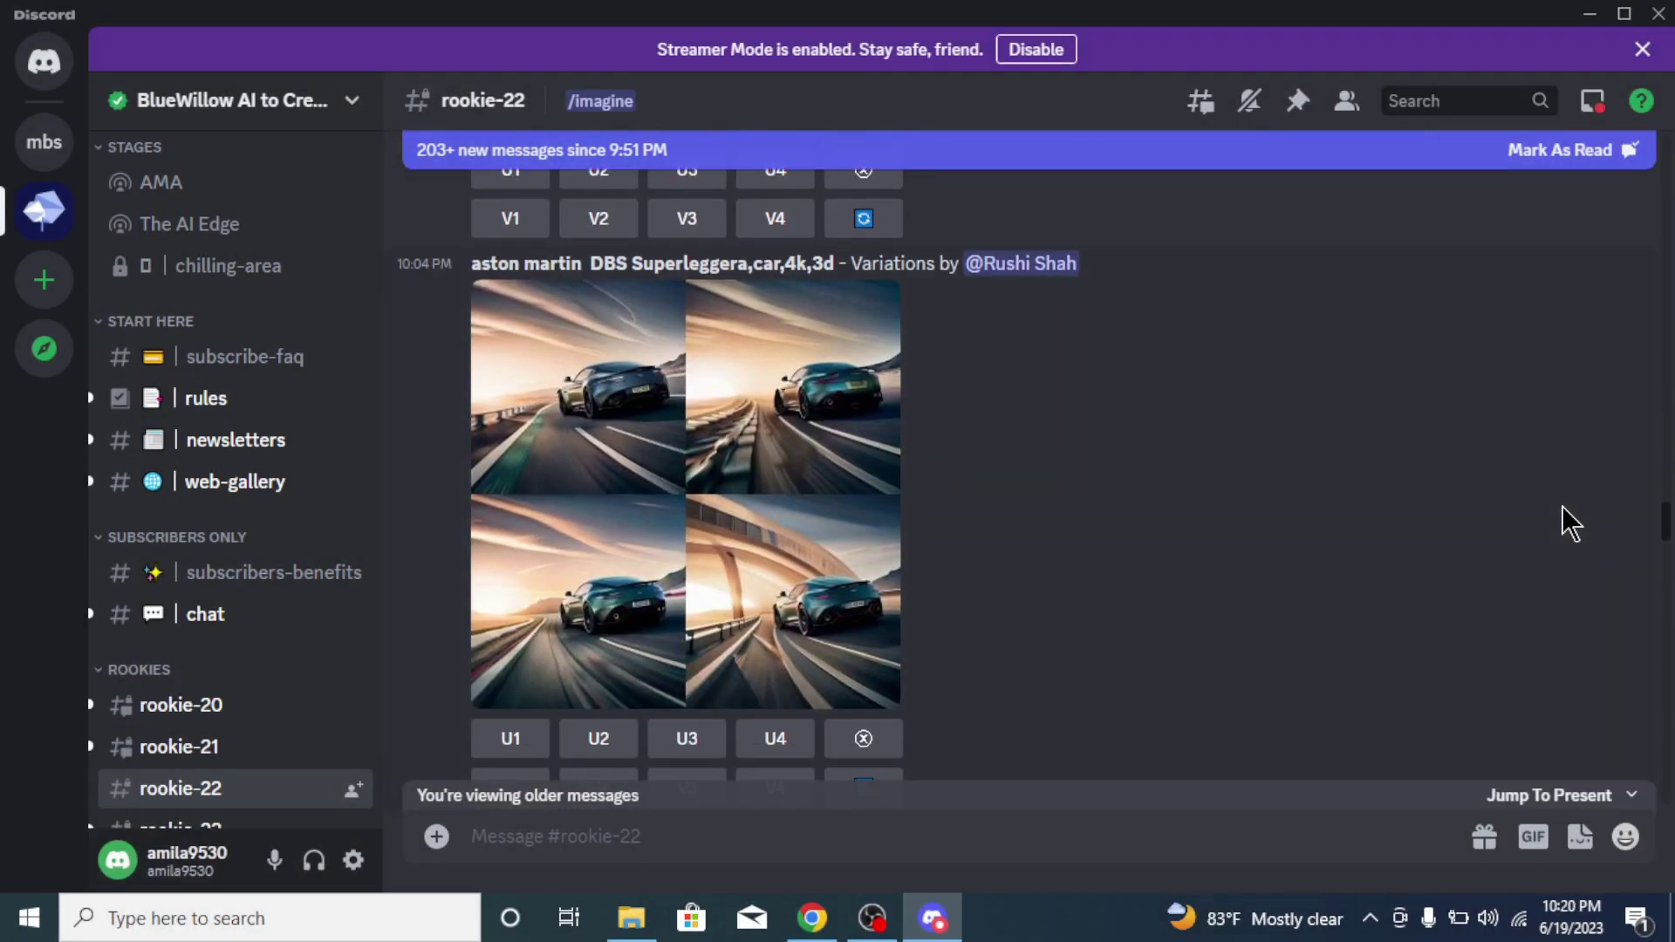
- Scroll through rookie-22's image grids, down to the pokeball-with-Italian-flags generation
{"action": "scroll", "coordinate": [1561, 507], "scroll_direction": "down", "scroll_amount": 5}
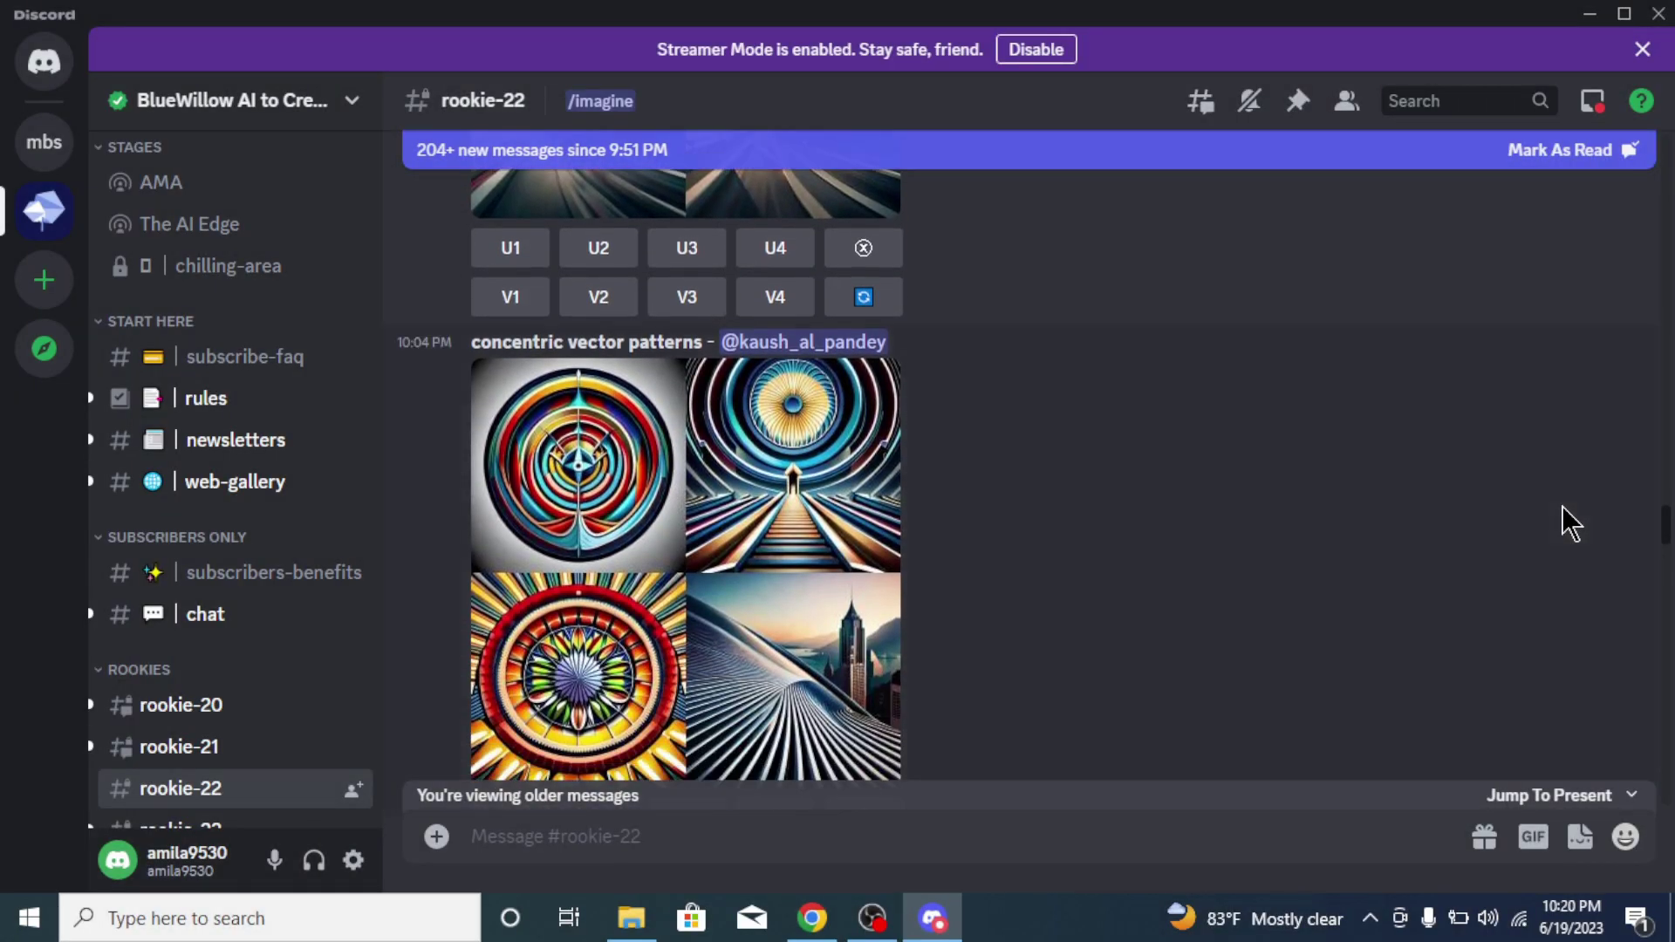
{"action": "scroll", "coordinate": [1561, 523], "scroll_direction": "down", "scroll_amount": 6}
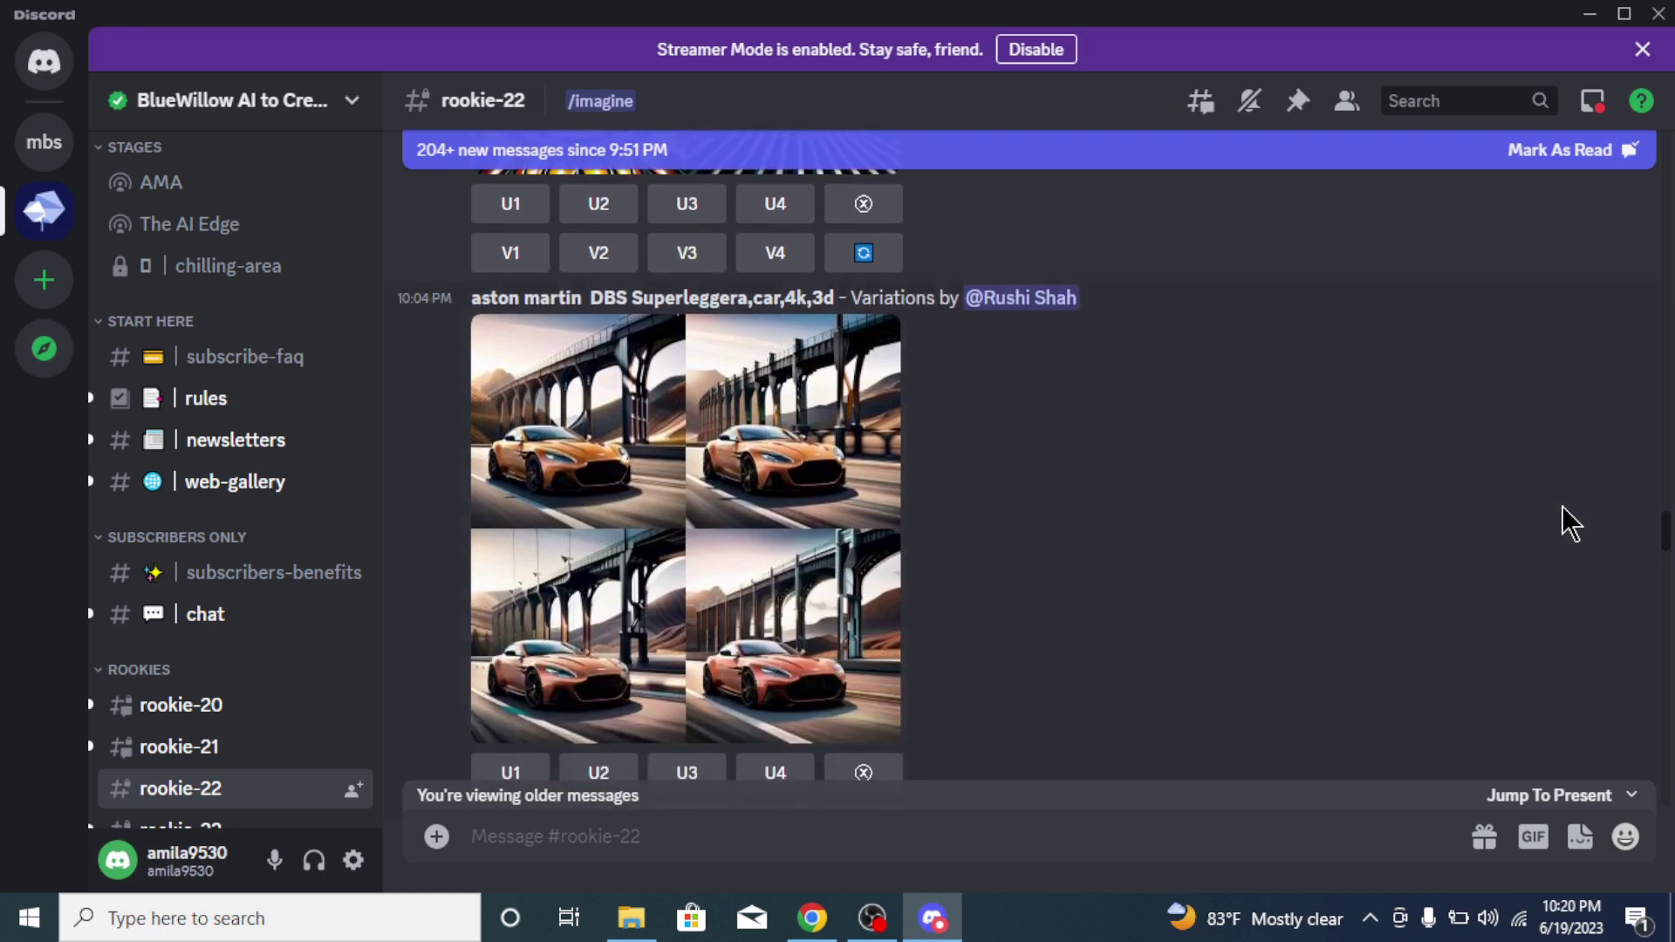
{"action": "scroll", "coordinate": [1561, 506], "scroll_direction": "down", "scroll_amount": 6}
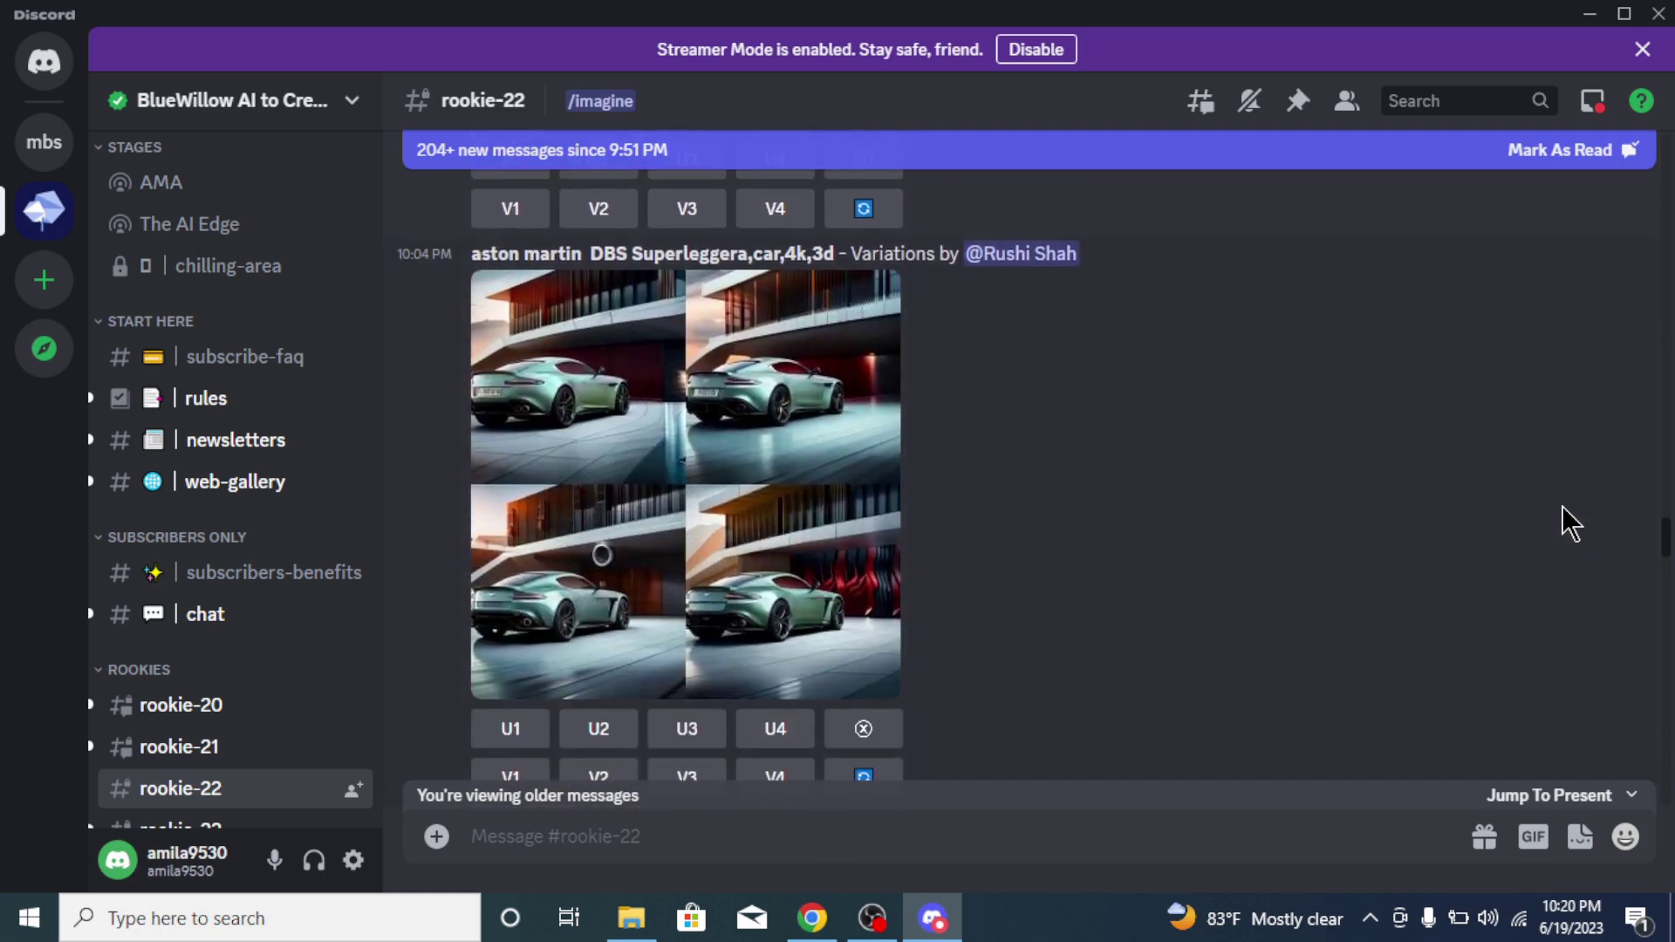
{"action": "scroll", "coordinate": [1561, 506], "scroll_direction": "down", "scroll_amount": 4}
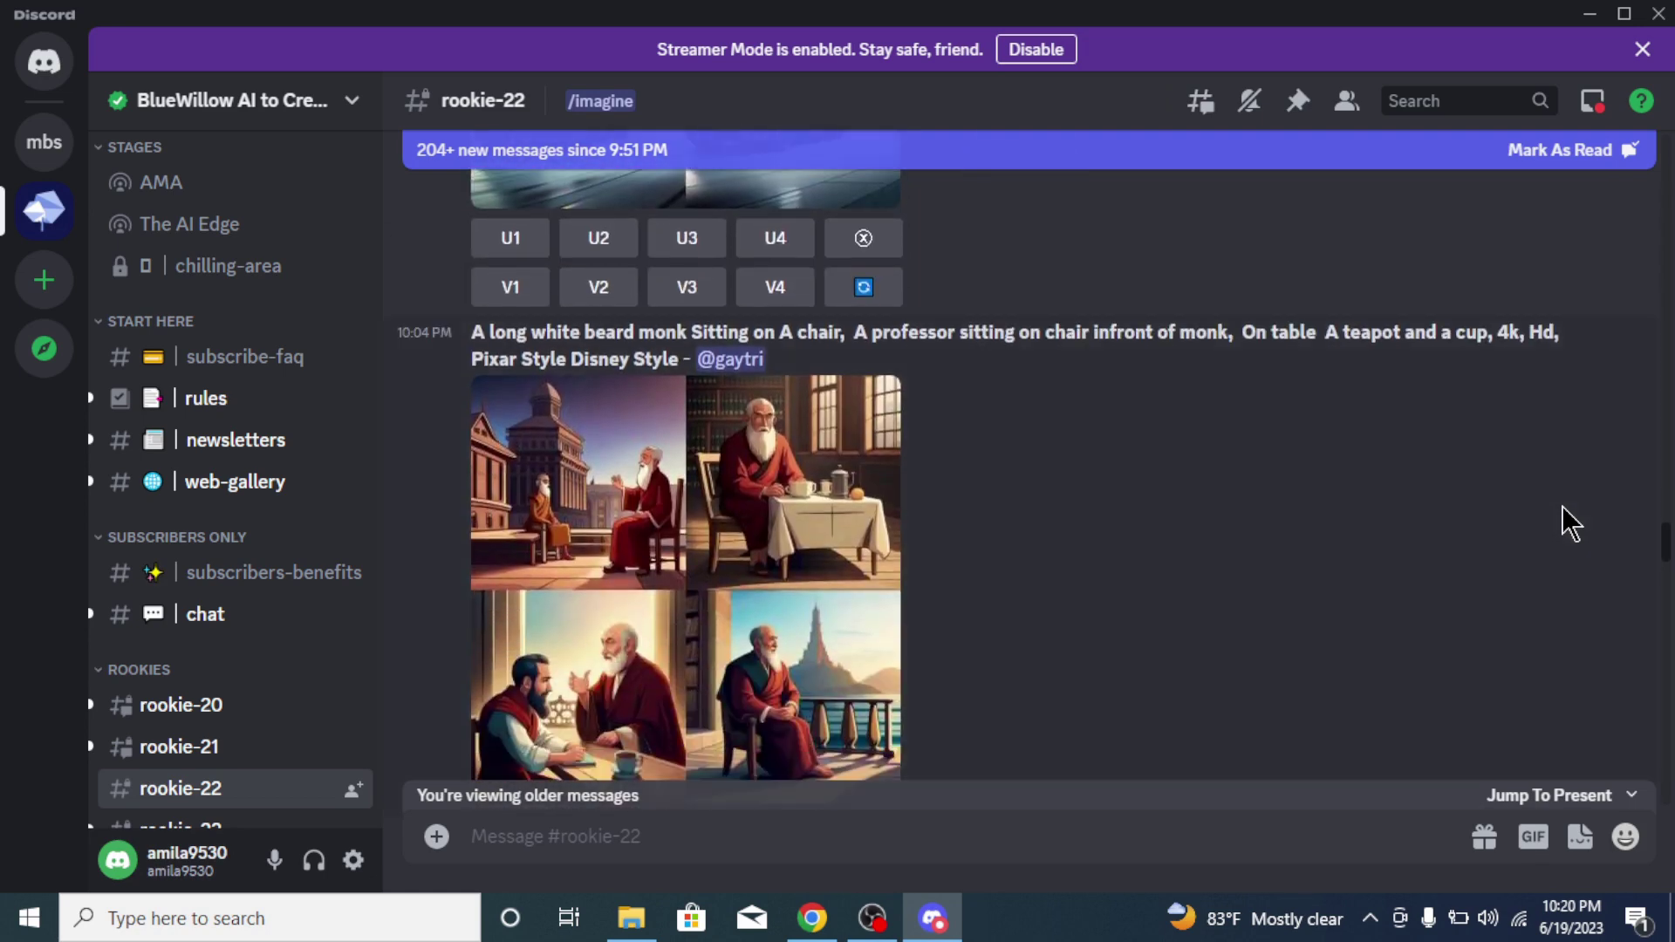
{"action": "scroll", "coordinate": [1561, 506], "scroll_direction": "down", "scroll_amount": 5}
{"action": "scroll", "coordinate": [1562, 506], "scroll_direction": "down", "scroll_amount": 1}
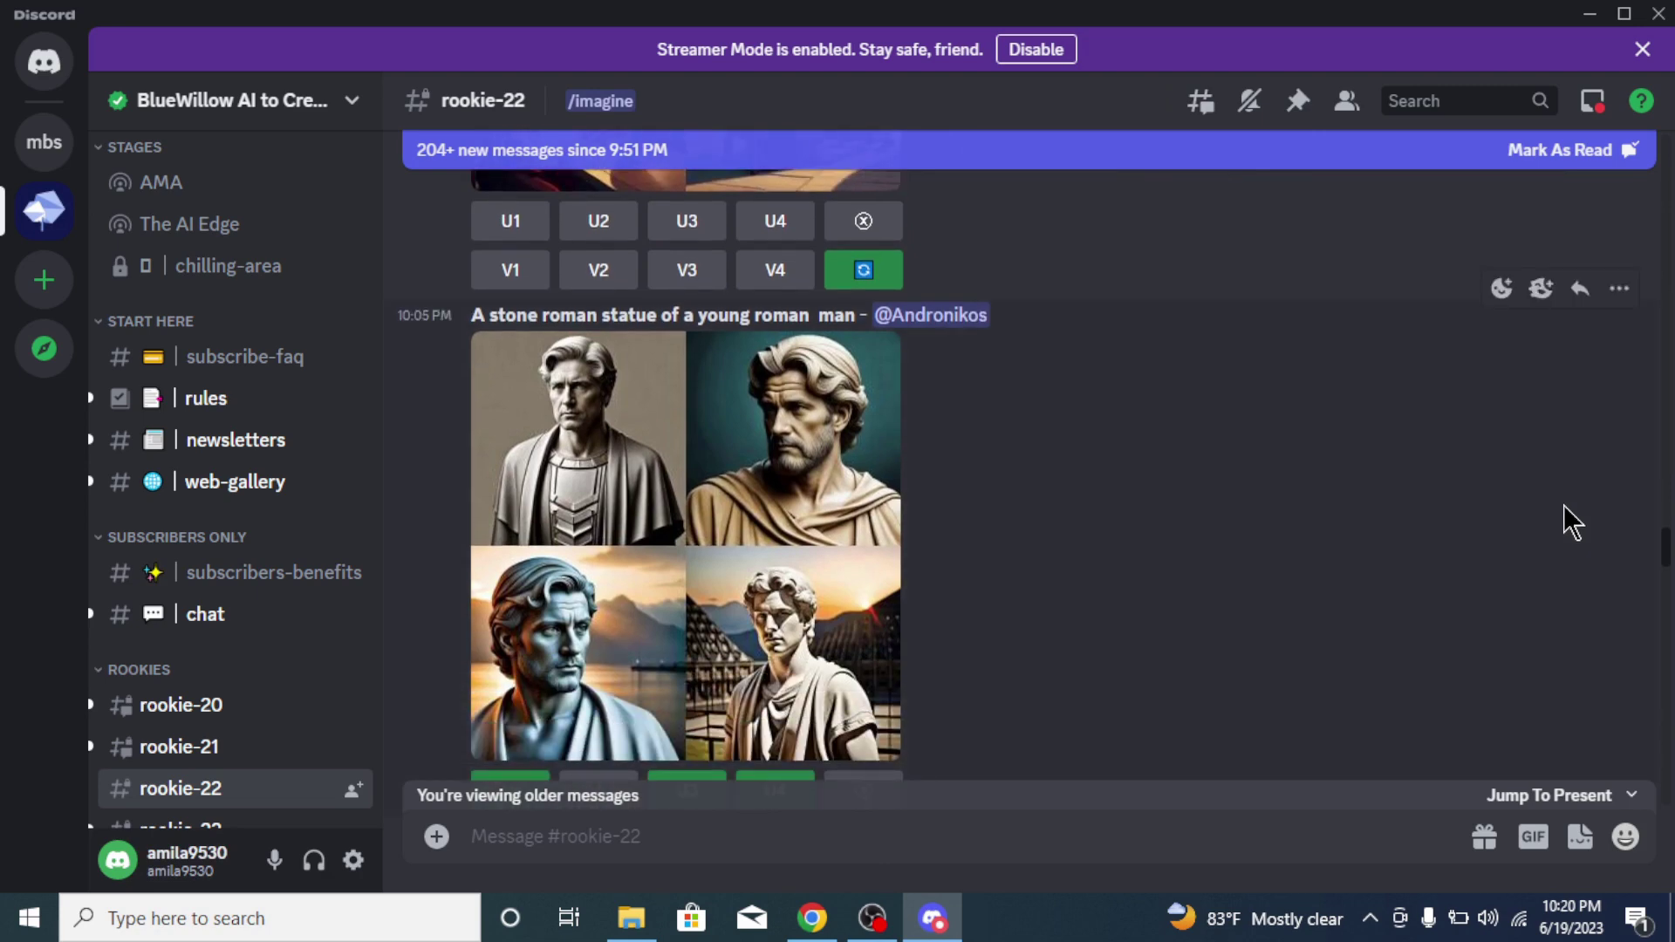
{"action": "scroll", "coordinate": [1563, 505], "scroll_direction": "down", "scroll_amount": 3}
{"action": "scroll", "coordinate": [1570, 521], "scroll_direction": "down", "scroll_amount": 2}
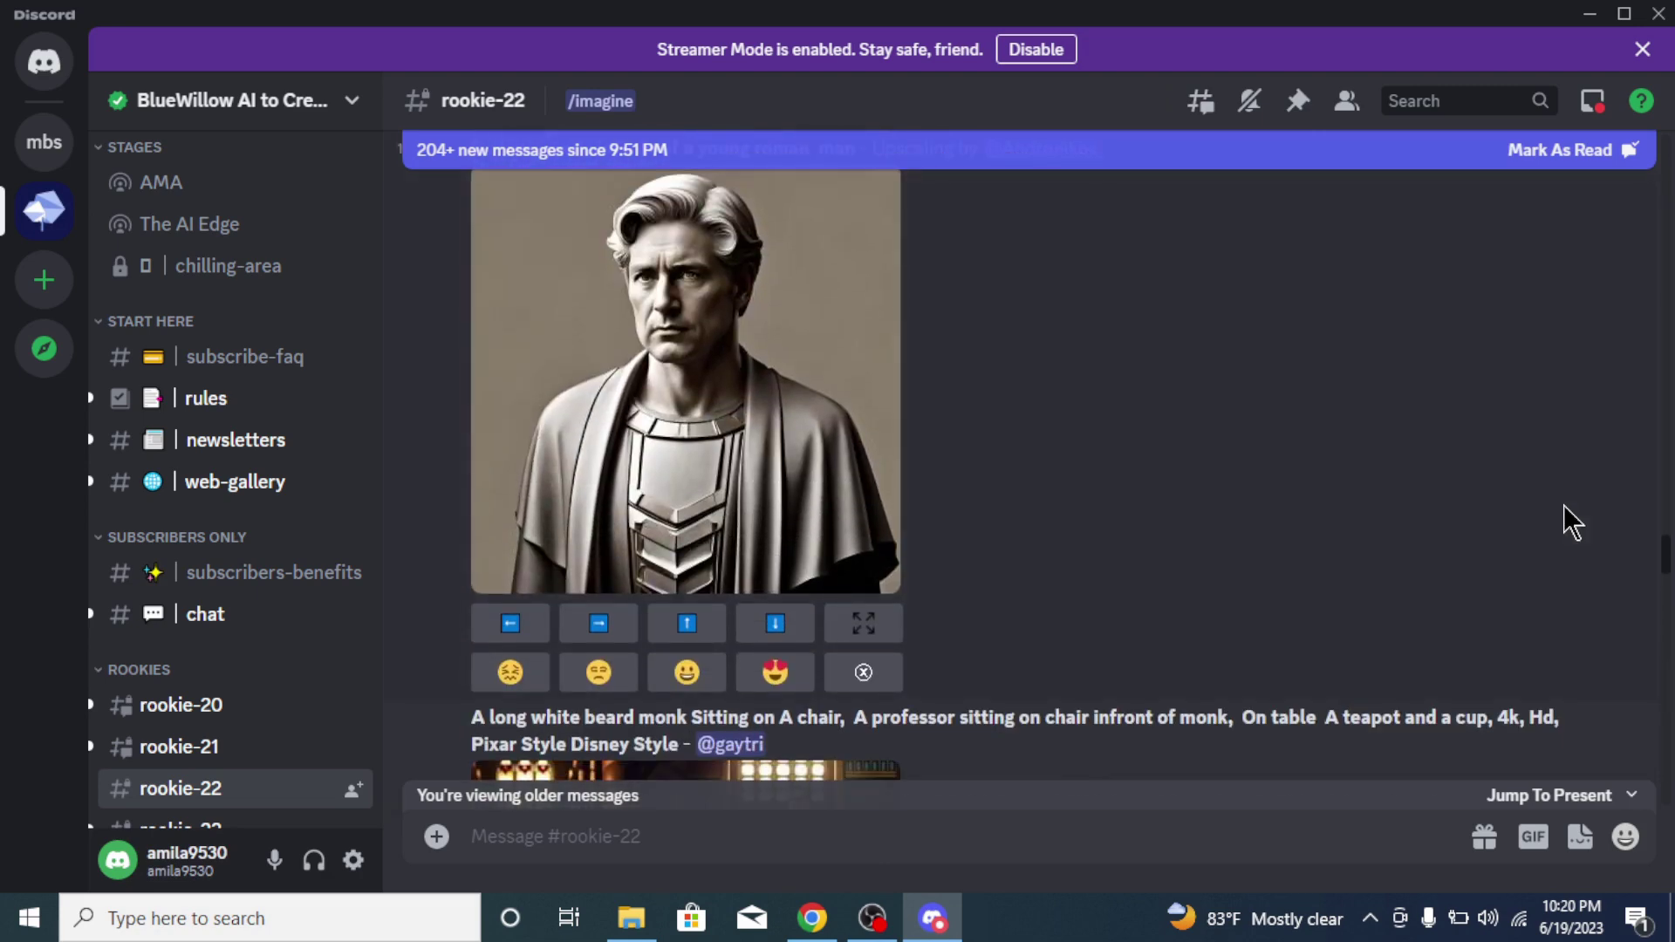
{"action": "scroll", "coordinate": [1570, 521], "scroll_direction": "down", "scroll_amount": 6}
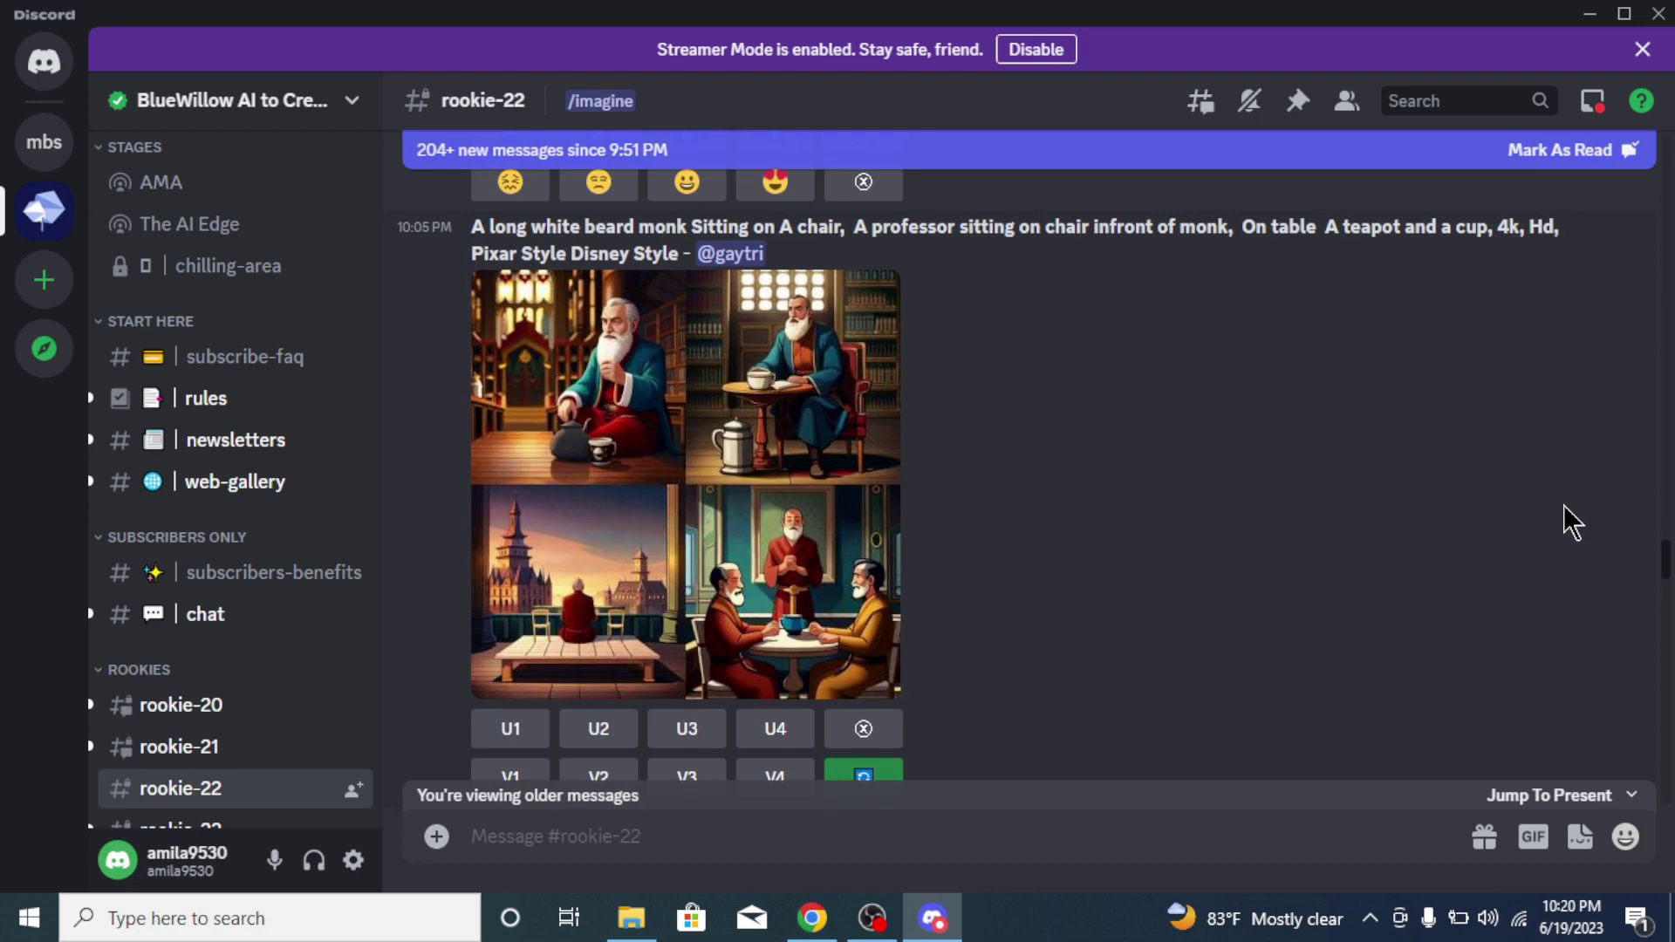
{"action": "scroll", "coordinate": [1570, 521], "scroll_direction": "down", "scroll_amount": 10}
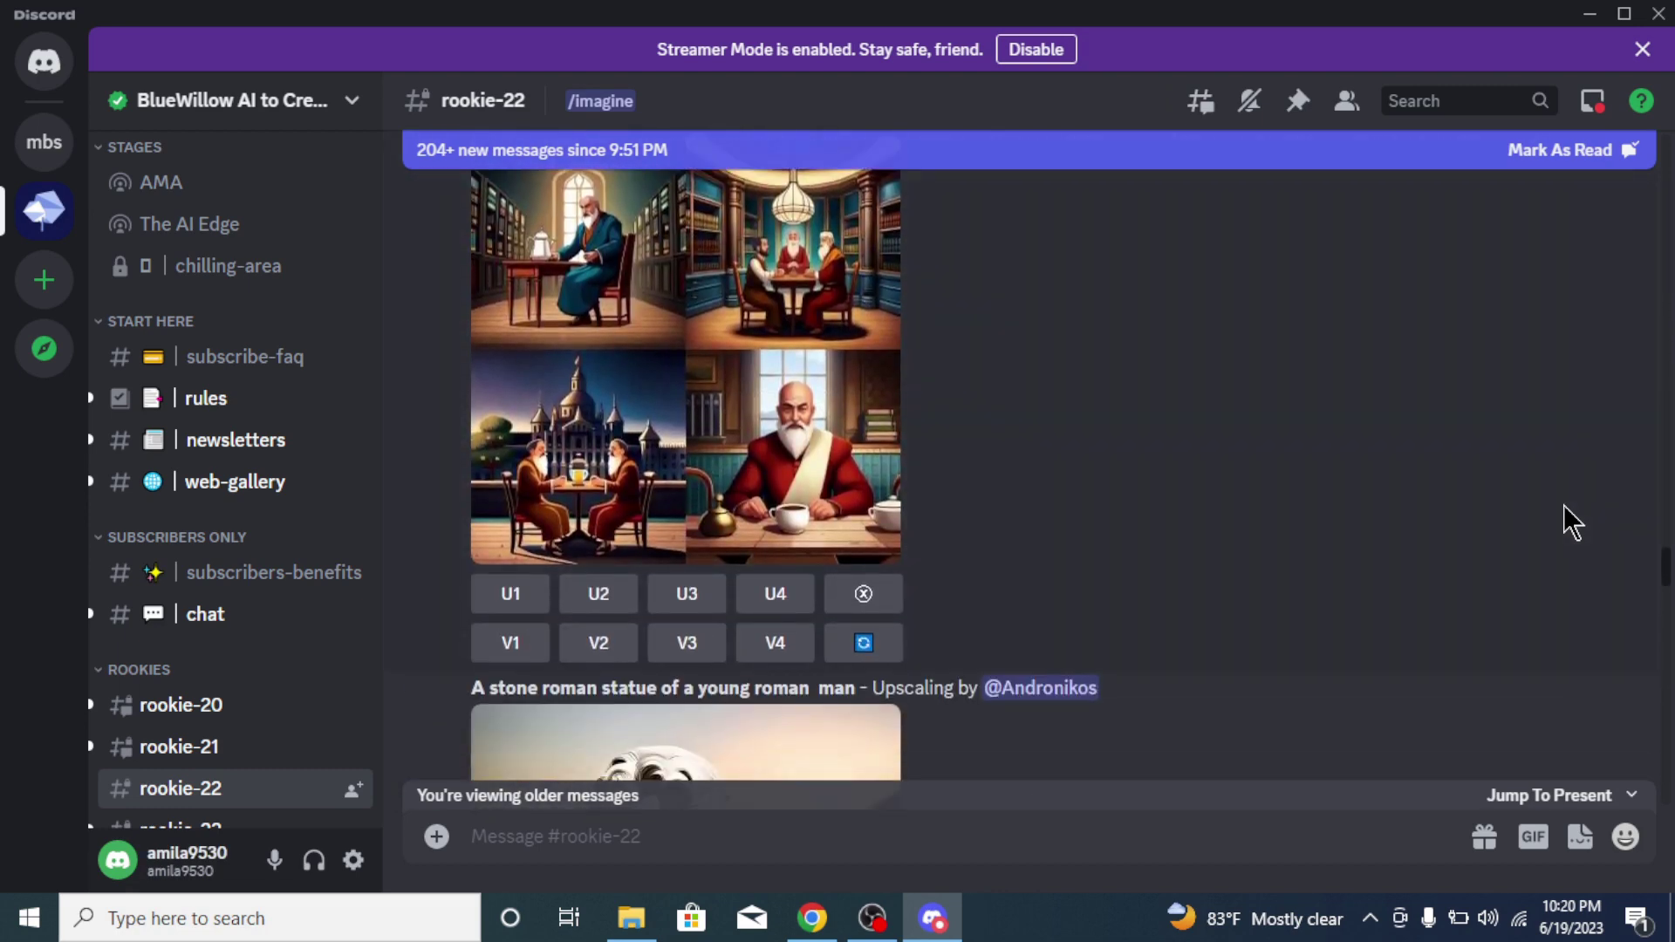
{"action": "scroll", "coordinate": [1570, 521], "scroll_direction": "down", "scroll_amount": 4}
{"action": "scroll", "coordinate": [1570, 521], "scroll_direction": "down", "scroll_amount": 6}
{"action": "scroll", "coordinate": [1570, 521], "scroll_direction": "down", "scroll_amount": 7}
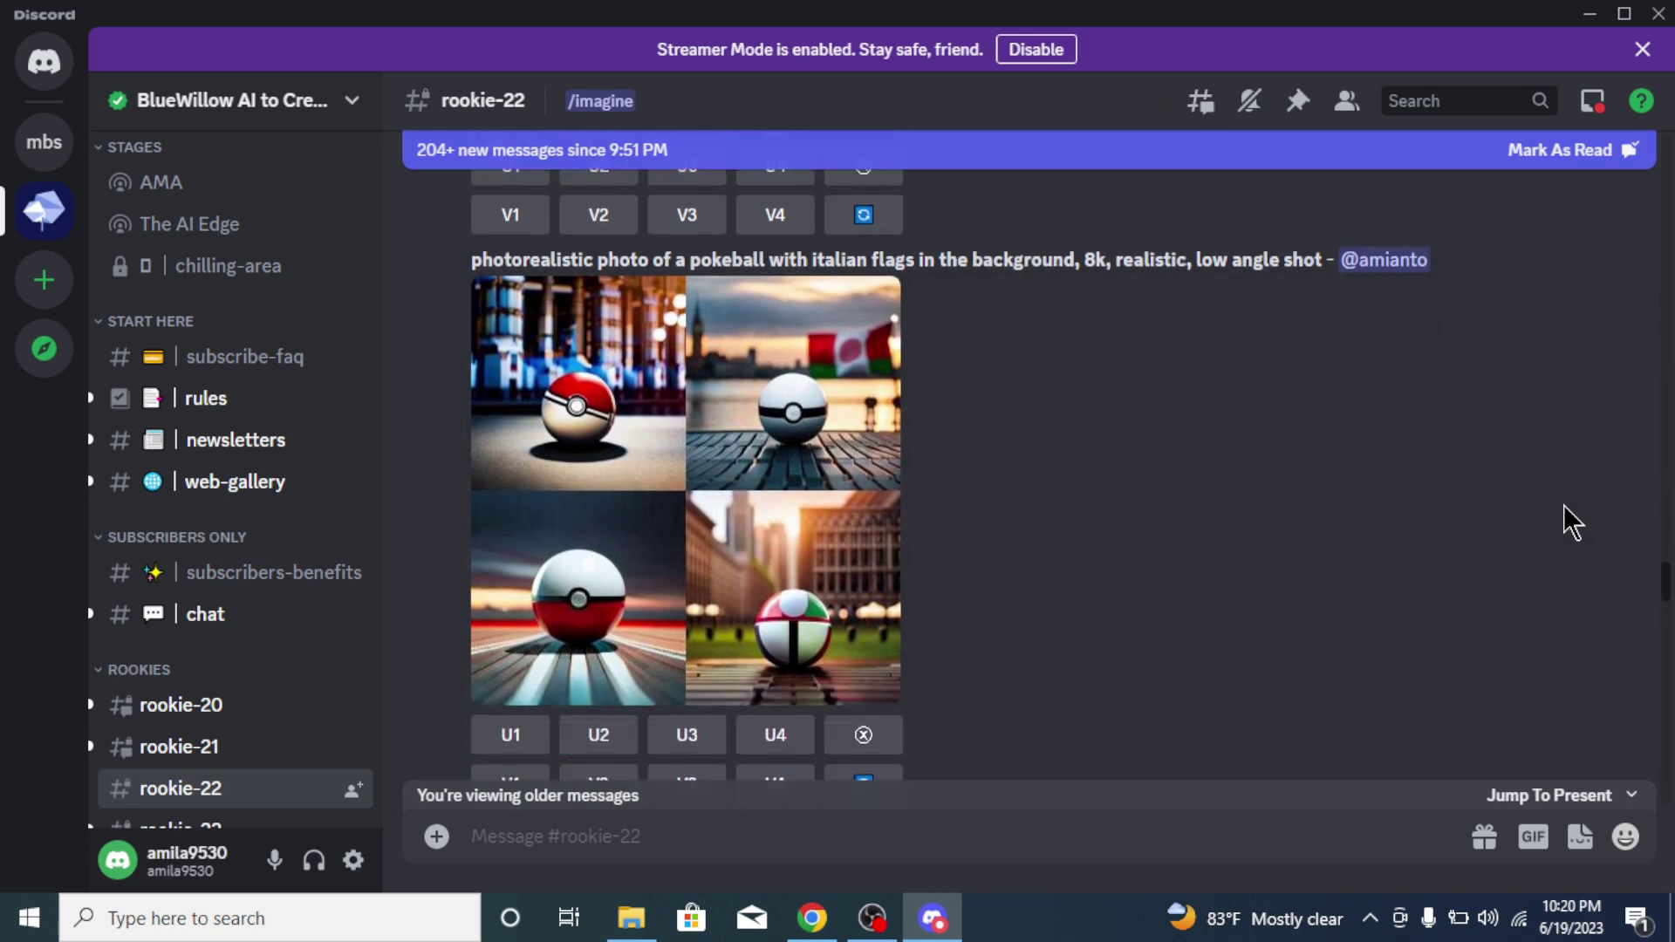
{"action": "scroll", "coordinate": [1570, 521], "scroll_direction": "down", "scroll_amount": 7}
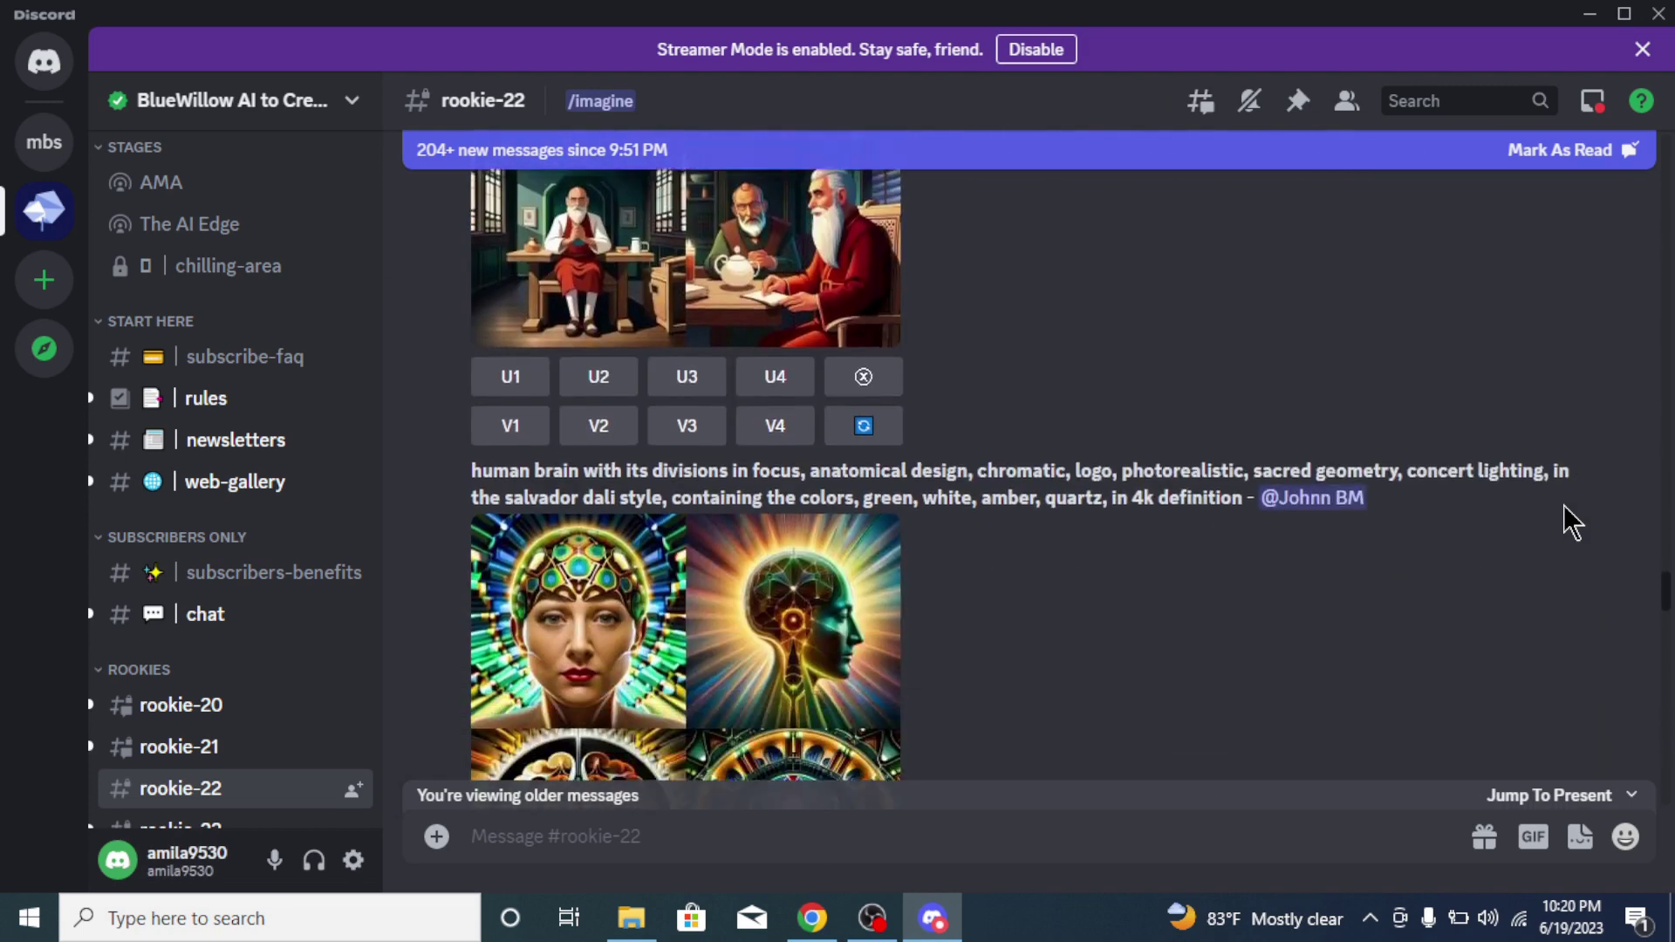